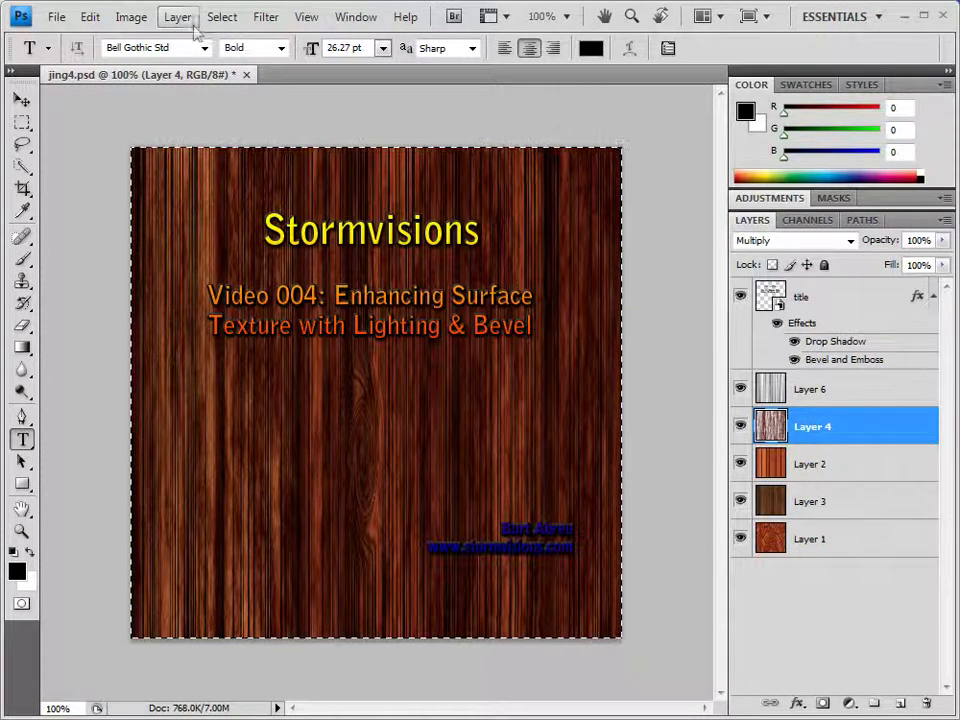
Step: Duplicate Layer 4 under its default name and add a layer mask to the copy
{"action": "right_click", "coordinate": [847, 440]}
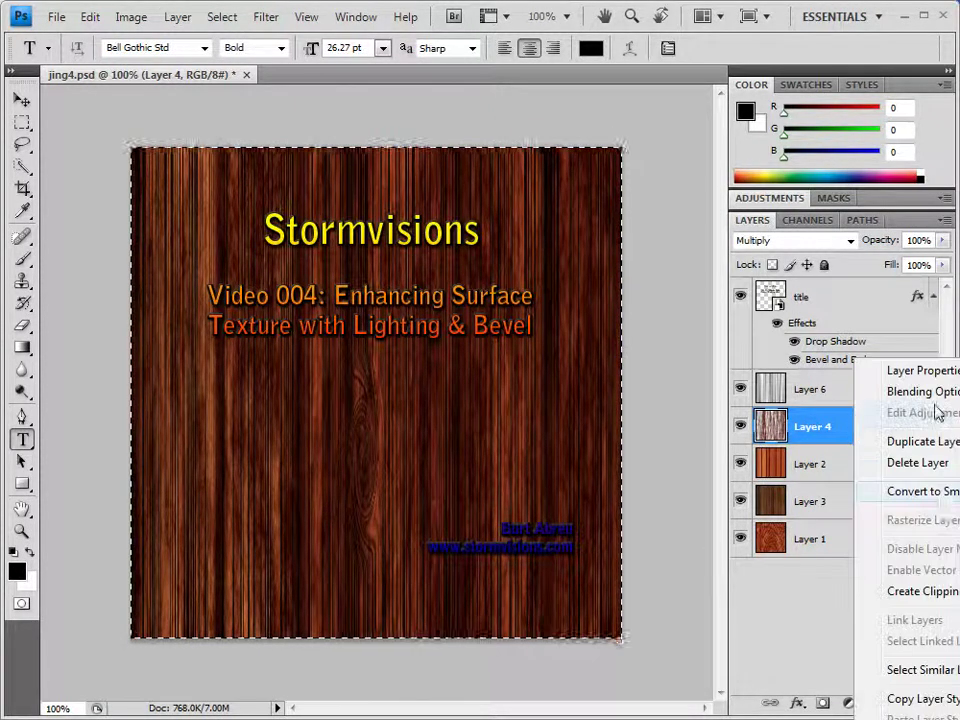
{"action": "left_click", "coordinate": [938, 444]}
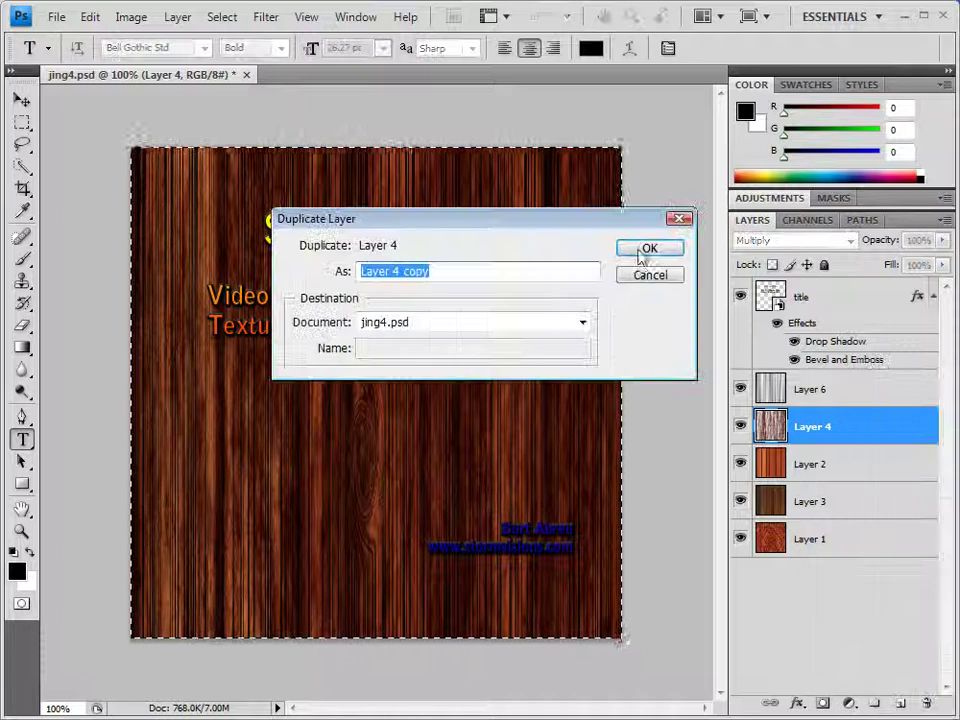
{"action": "left_click", "coordinate": [648, 249]}
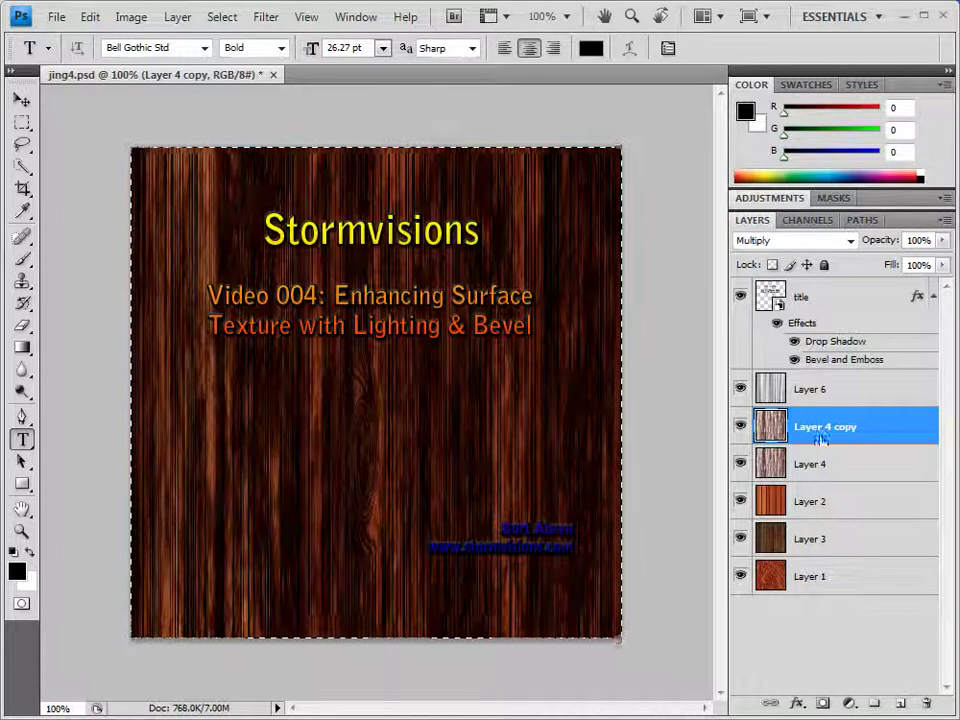
{"action": "left_click", "coordinate": [822, 704]}
Step: Select the entire image content of Layer 4 copy and copy it to the clipboard
{"action": "left_click", "coordinate": [782, 428]}
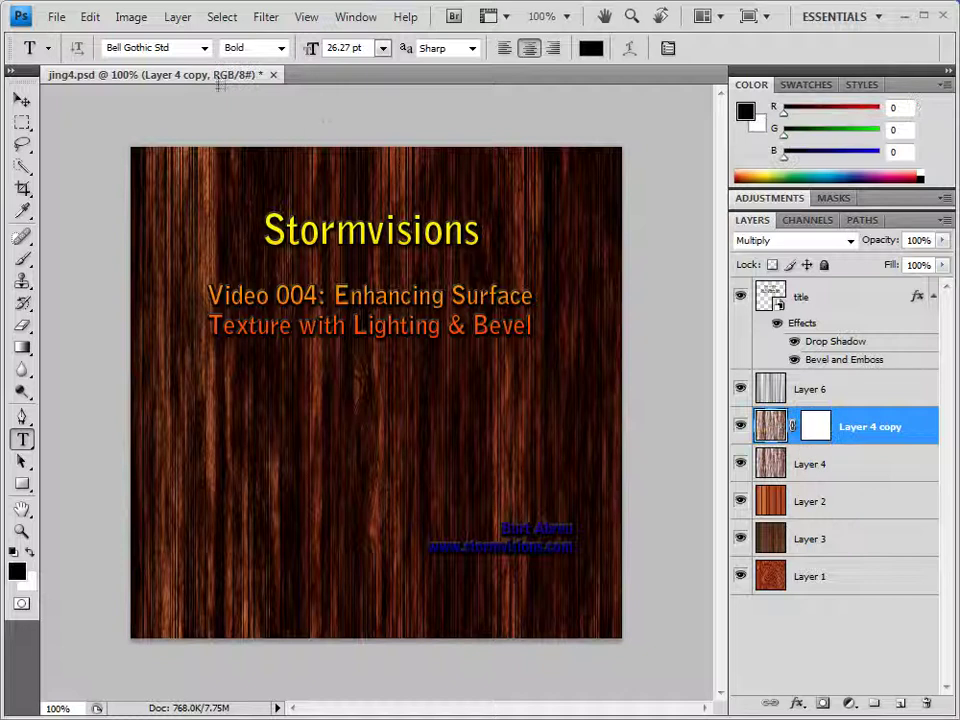
{"action": "left_click", "coordinate": [222, 17]}
{"action": "left_click", "coordinate": [214, 37]}
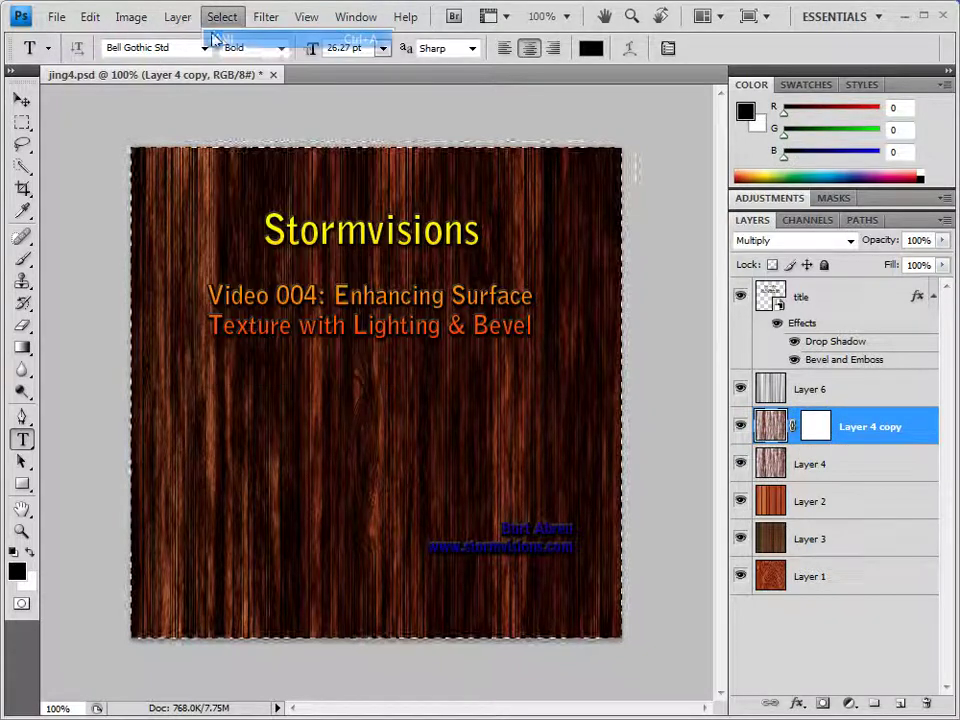
{"action": "left_click", "coordinate": [90, 17]}
{"action": "left_click", "coordinate": [118, 146]}
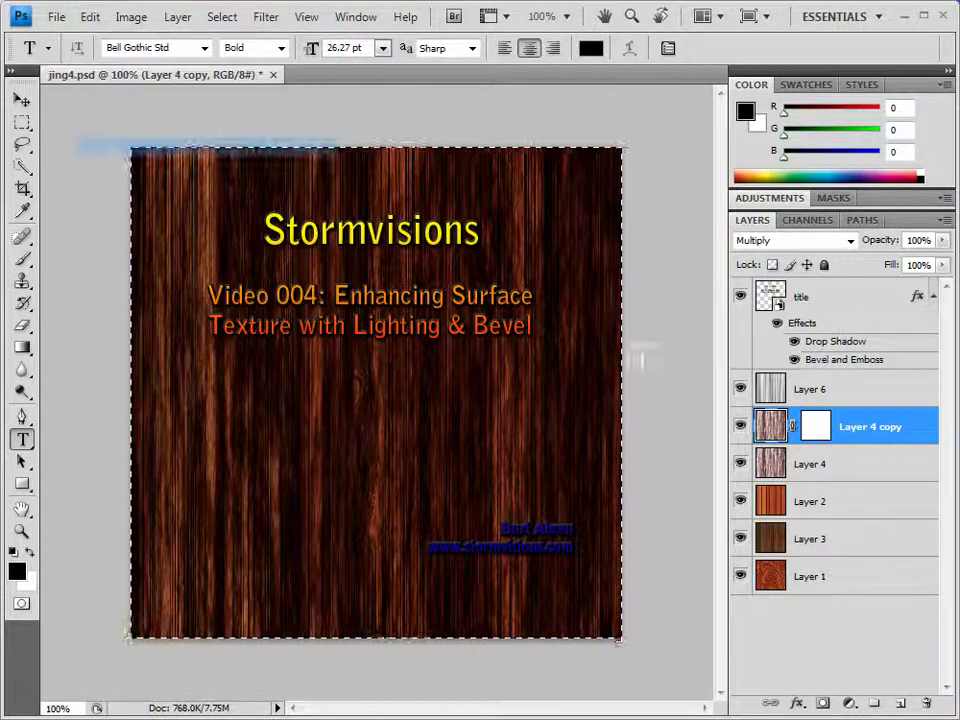
Step: Paste the copied wood texture into the Layer 4 copy mask channel
{"action": "left_click", "coordinate": [833, 433]}
{"action": "left_click", "coordinate": [812, 222]}
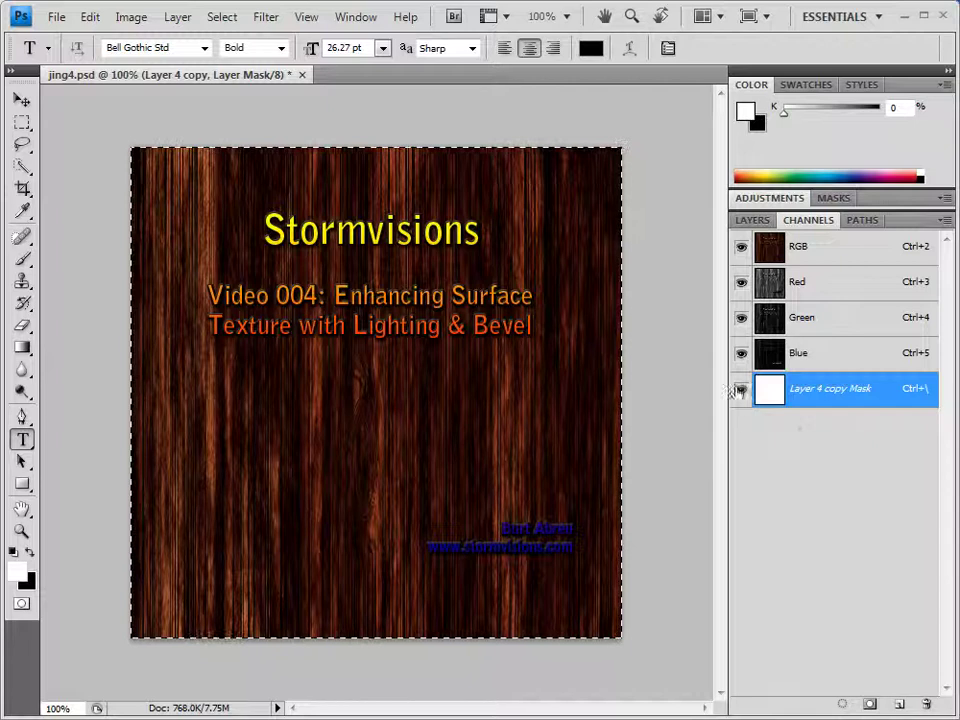
{"action": "key", "text": "x"}
{"action": "left_click", "coordinate": [90, 17]}
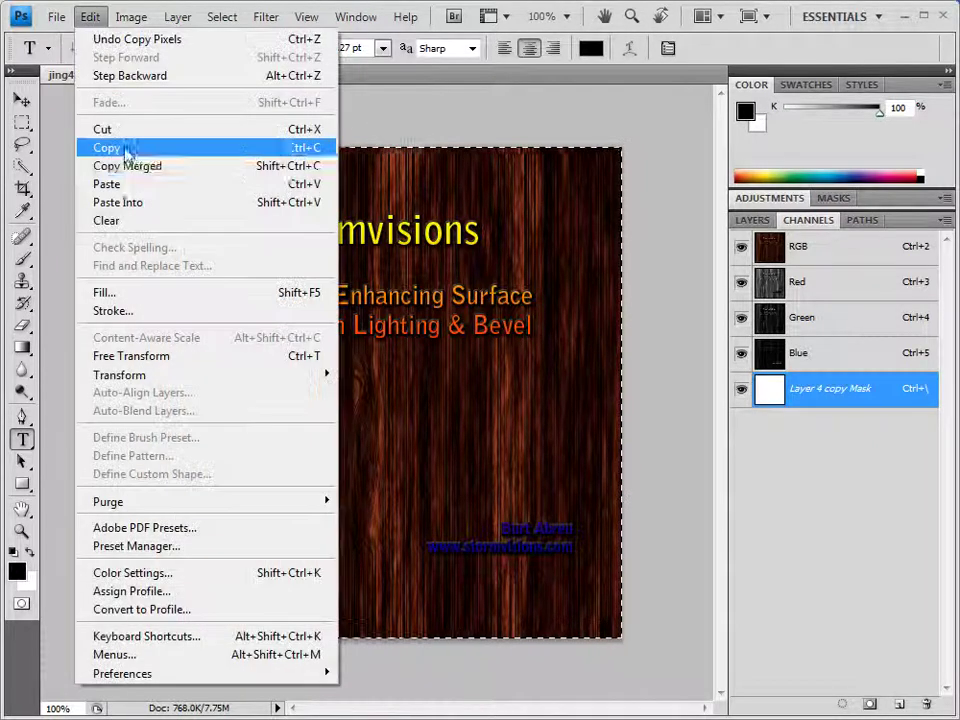
{"action": "left_click", "coordinate": [118, 185]}
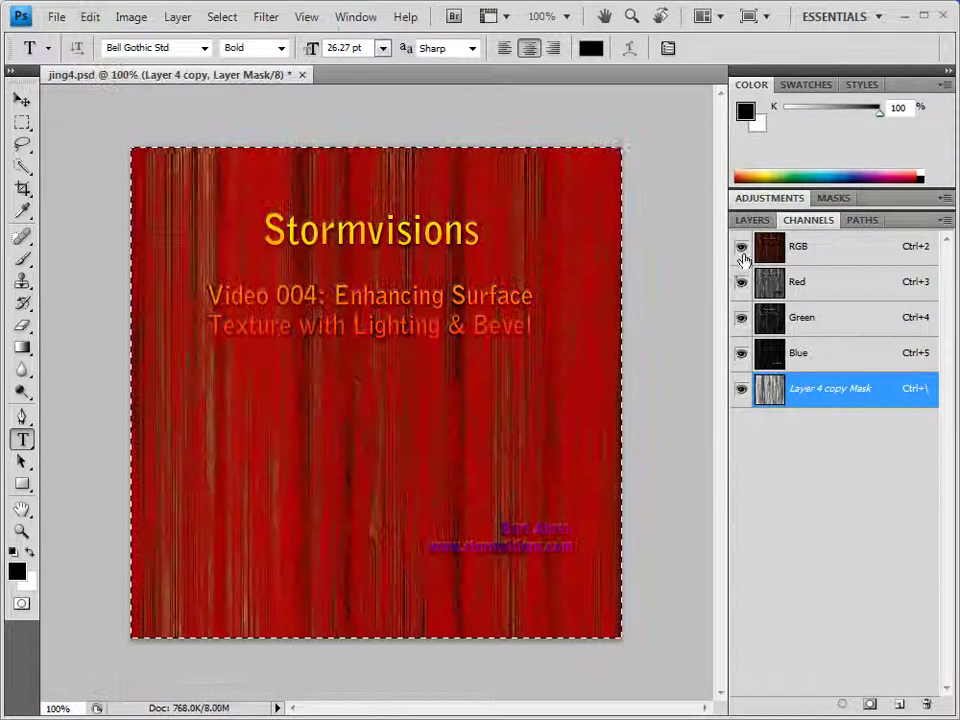
Step: Display only the mask channel and apply Brightness/Contrast to it with brightness 74 and contrast 26
{"action": "left_click", "coordinate": [741, 246]}
{"action": "key", "text": "x"}
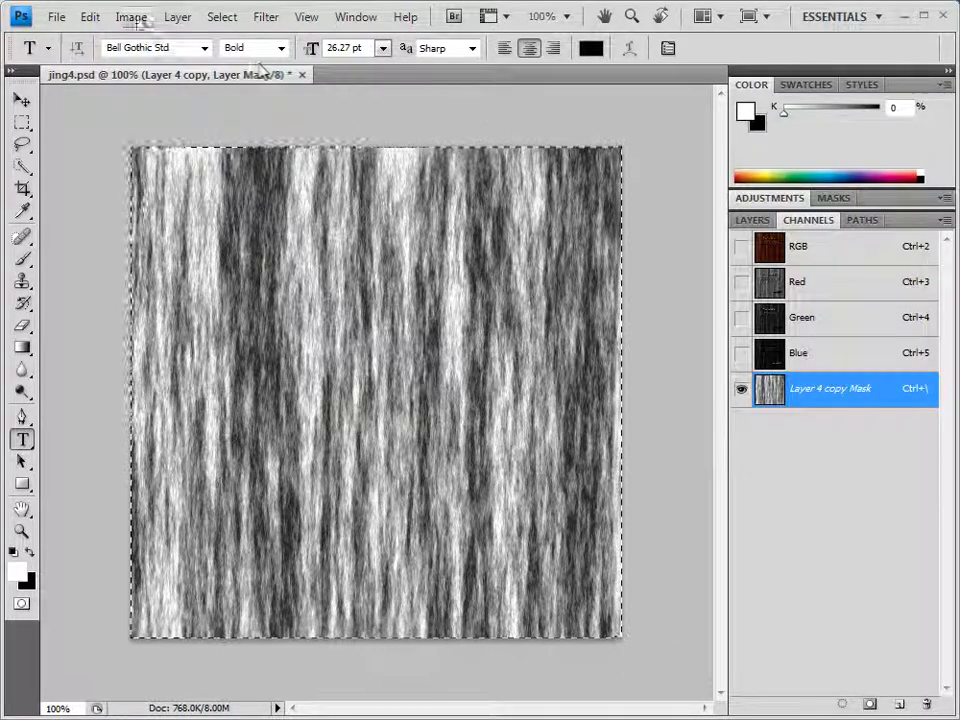
{"action": "left_click", "coordinate": [131, 17]}
{"action": "mouse_move", "coordinate": [154, 67]}
{"action": "left_click", "coordinate": [354, 62]}
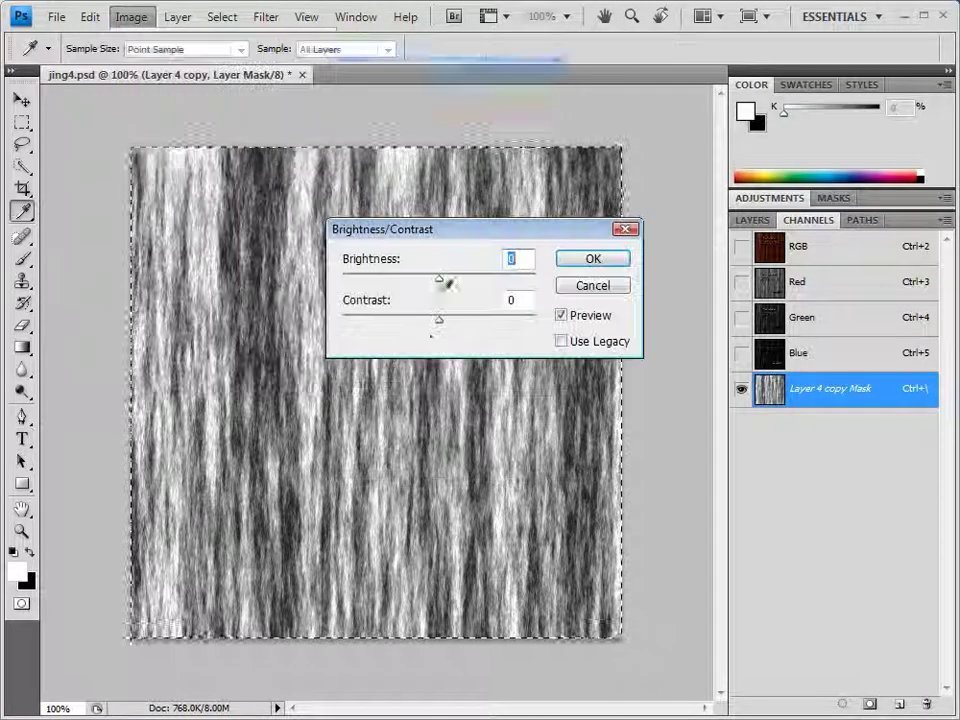
{"action": "left_click_drag", "start_coordinate": [439, 285], "coordinate": [489, 284]}
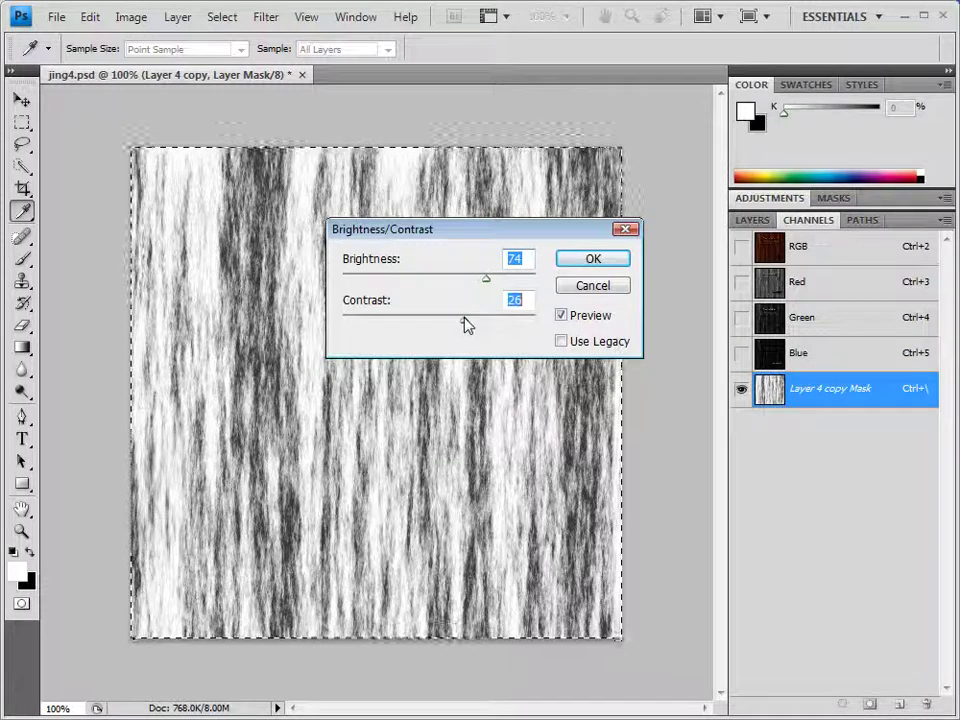
{"action": "left_click", "coordinate": [600, 285]}
{"action": "key", "text": "t"}
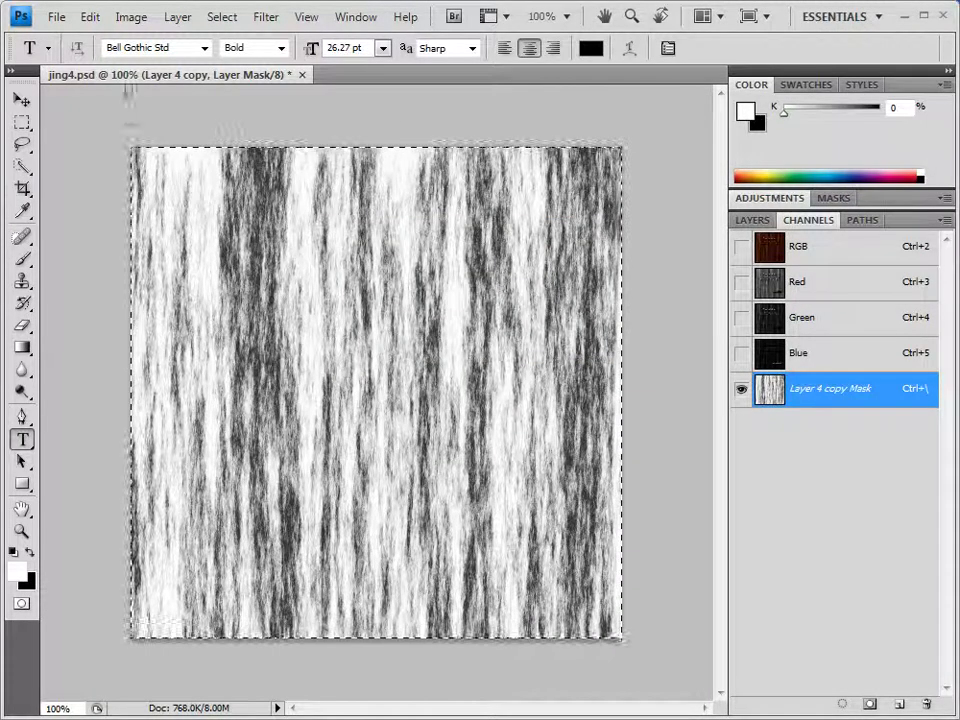
{"action": "left_click", "coordinate": [131, 20]}
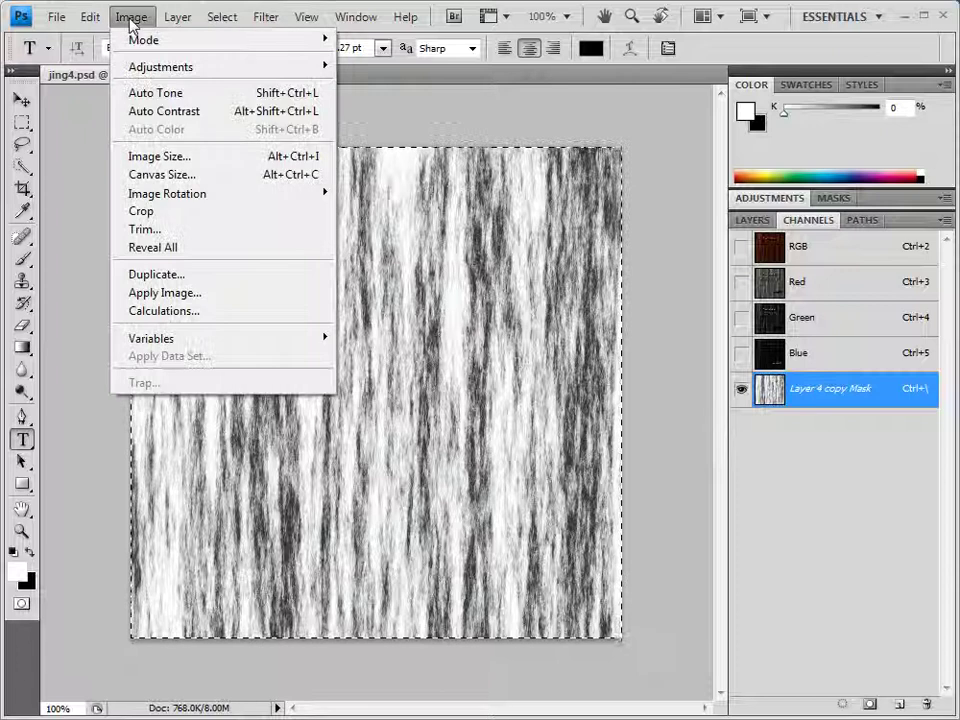
{"action": "left_click", "coordinate": [794, 62]}
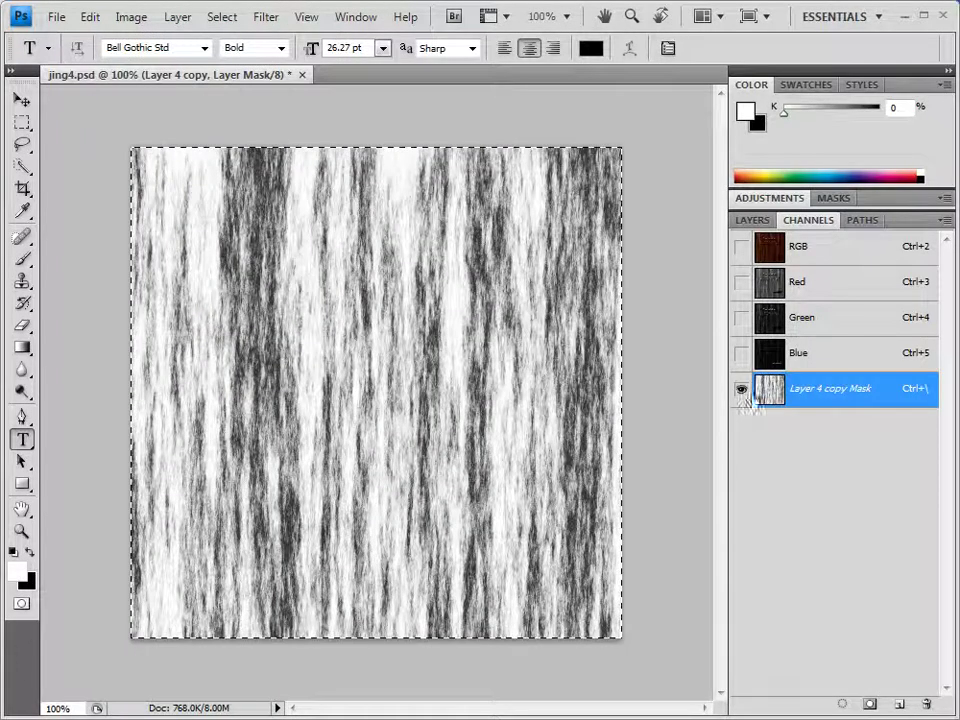
Step: Show the RGB composite again, hide the mask channel, and make RGB active before returning to the layer list
{"action": "left_click", "coordinate": [741, 246]}
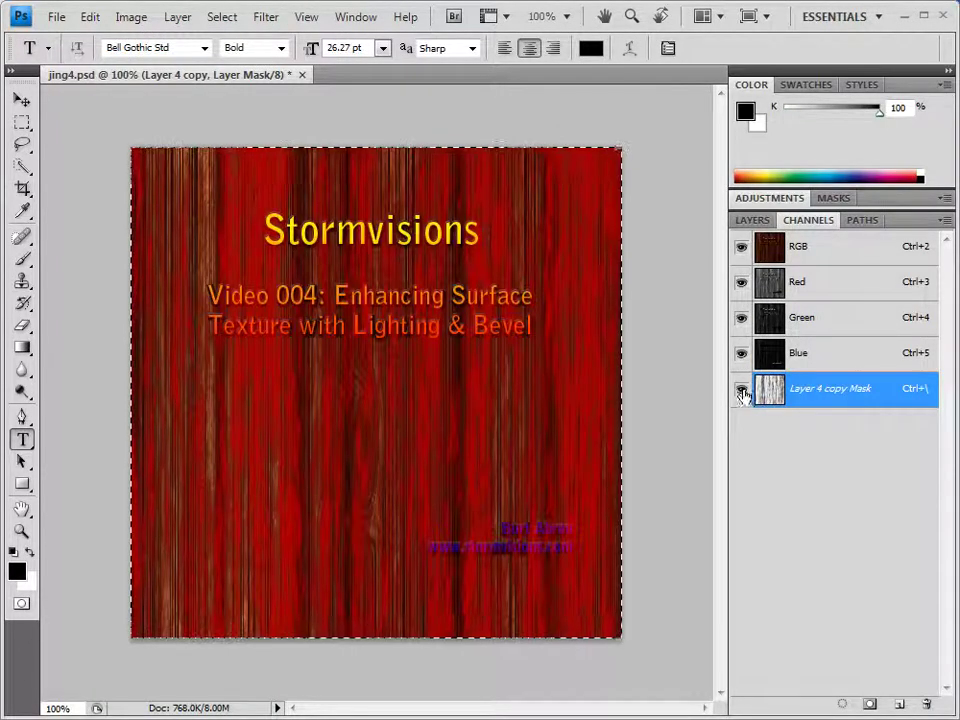
{"action": "left_click", "coordinate": [741, 391]}
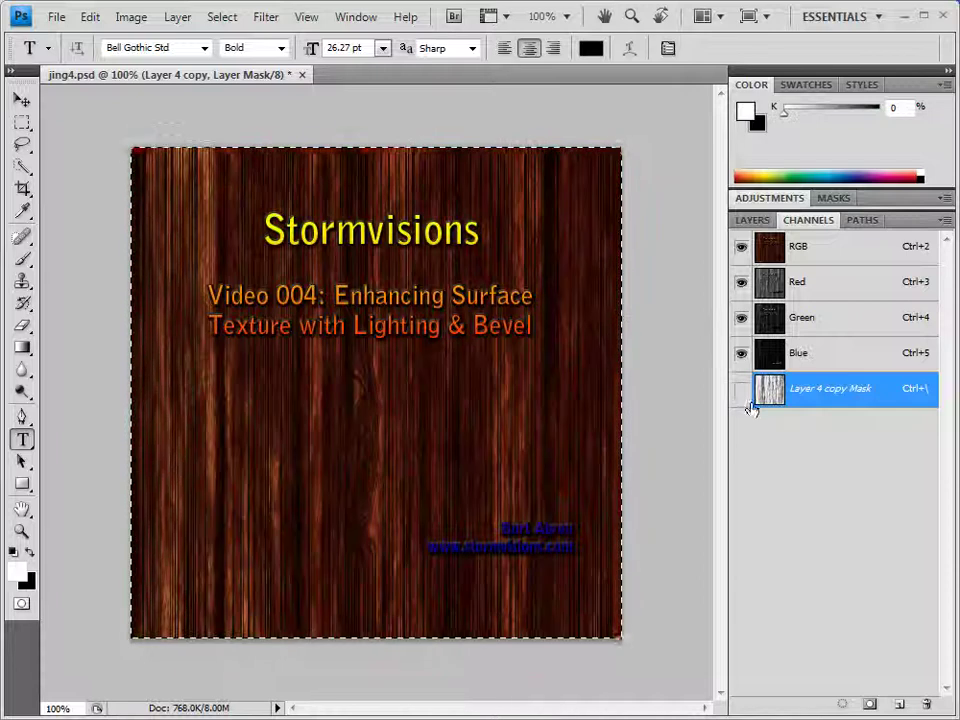
{"action": "left_click", "coordinate": [837, 255]}
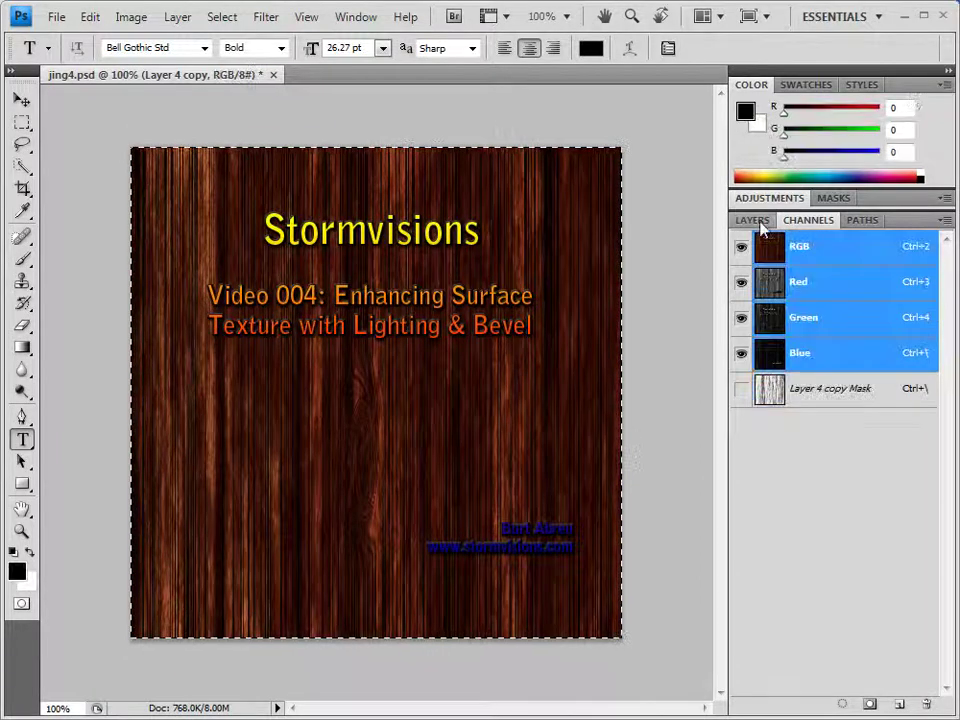
{"action": "left_click", "coordinate": [760, 225]}
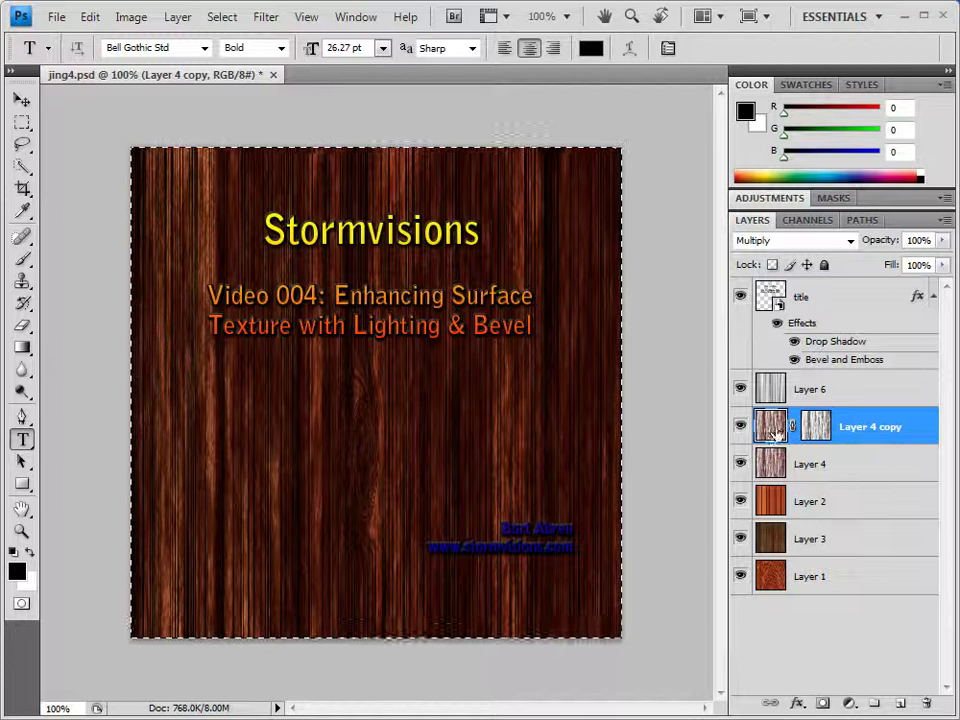
Step: Add a Bevel and Emboss effect to Layer 4 copy and compare the image with the effect off and on
{"action": "left_click", "coordinate": [797, 703]}
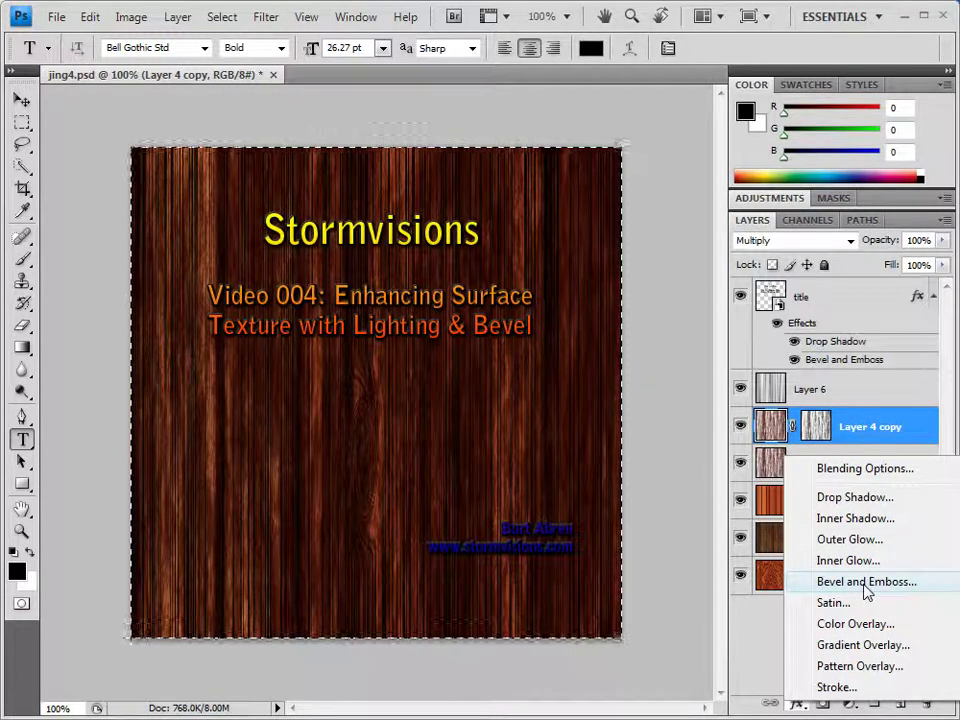
{"action": "left_click", "coordinate": [865, 584]}
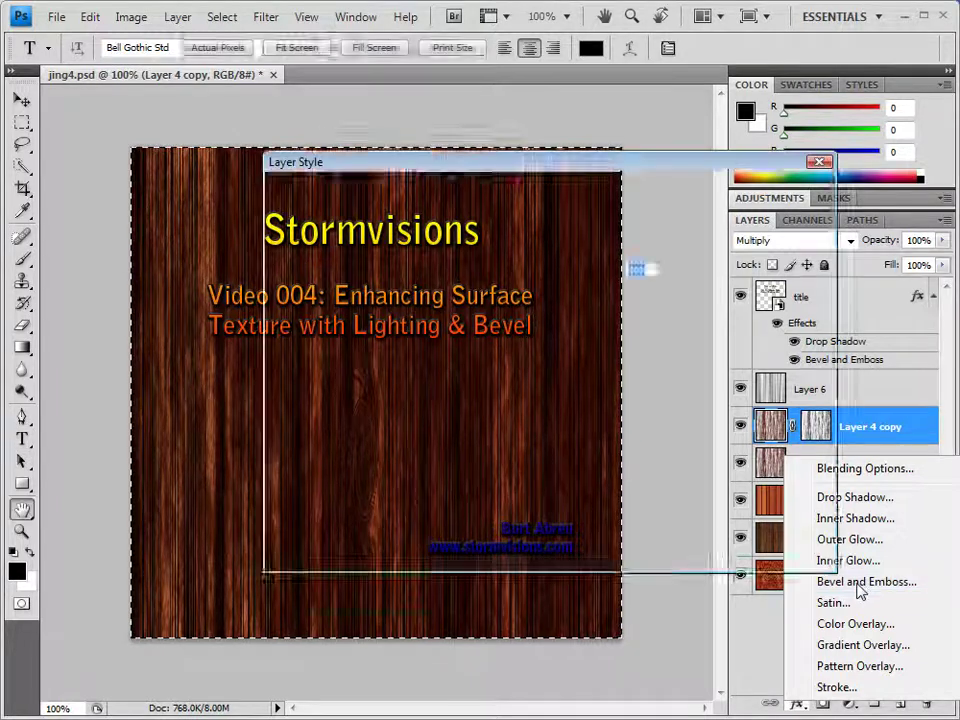
{"action": "left_click_drag", "start_coordinate": [442, 170], "coordinate": [584, 223]}
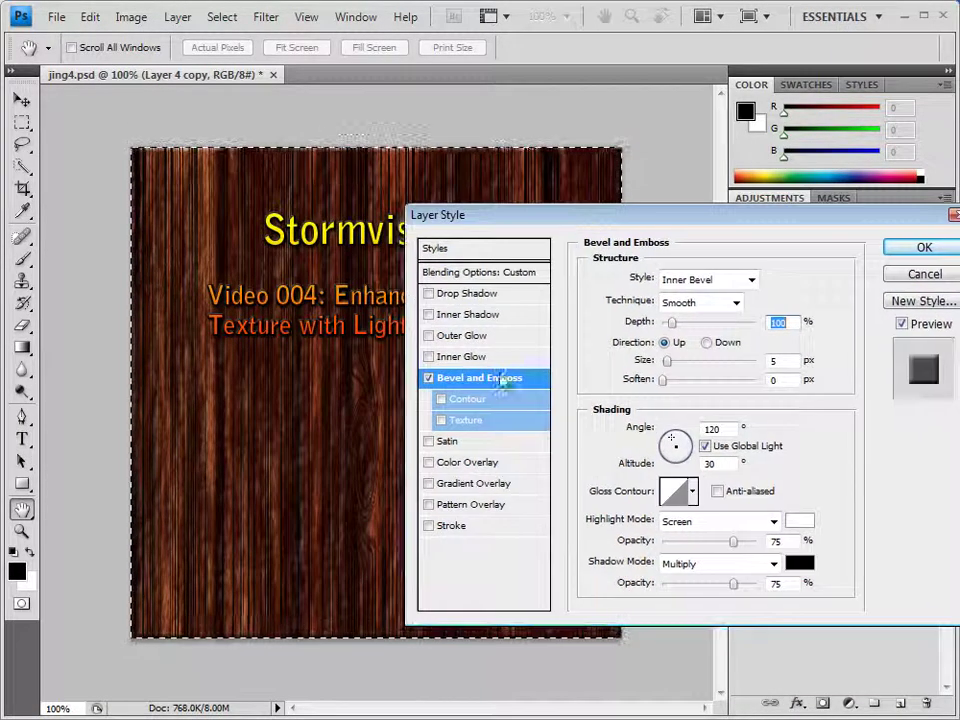
{"action": "left_click", "coordinate": [428, 378]}
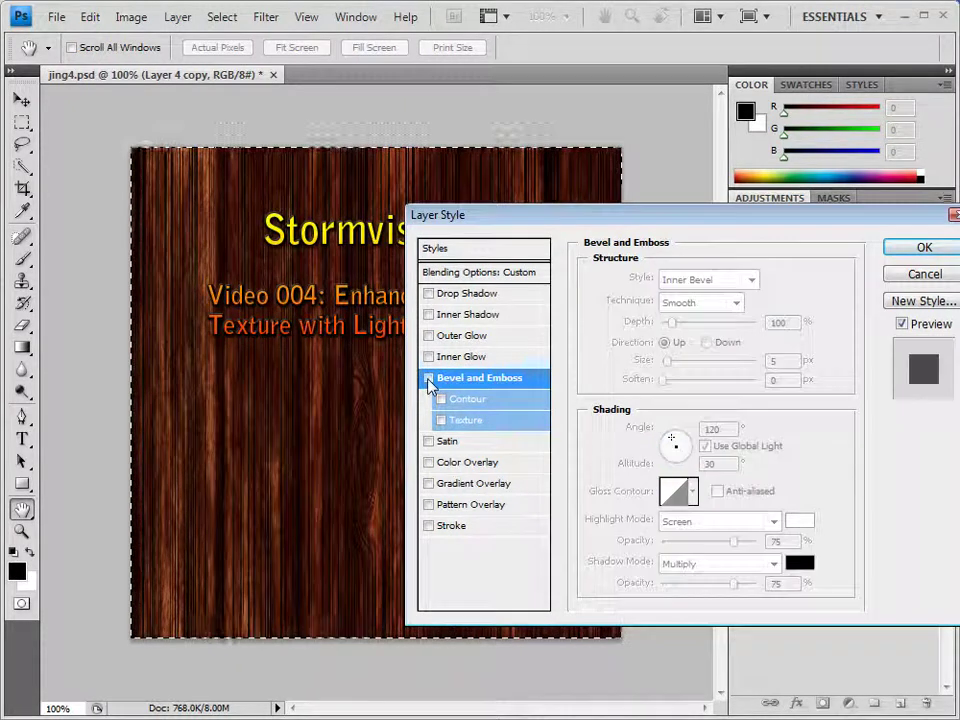
{"action": "left_click", "coordinate": [428, 378]}
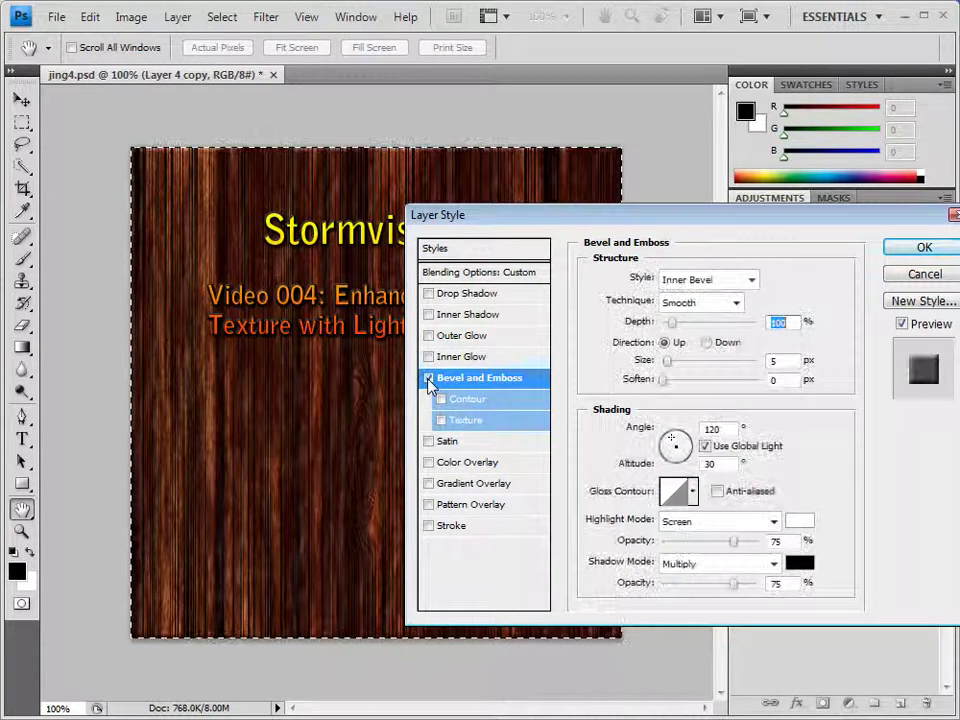
Step: Set the bevel's style to Outer Bevel and its technique to Chisel Soft
{"action": "left_click", "coordinate": [753, 280]}
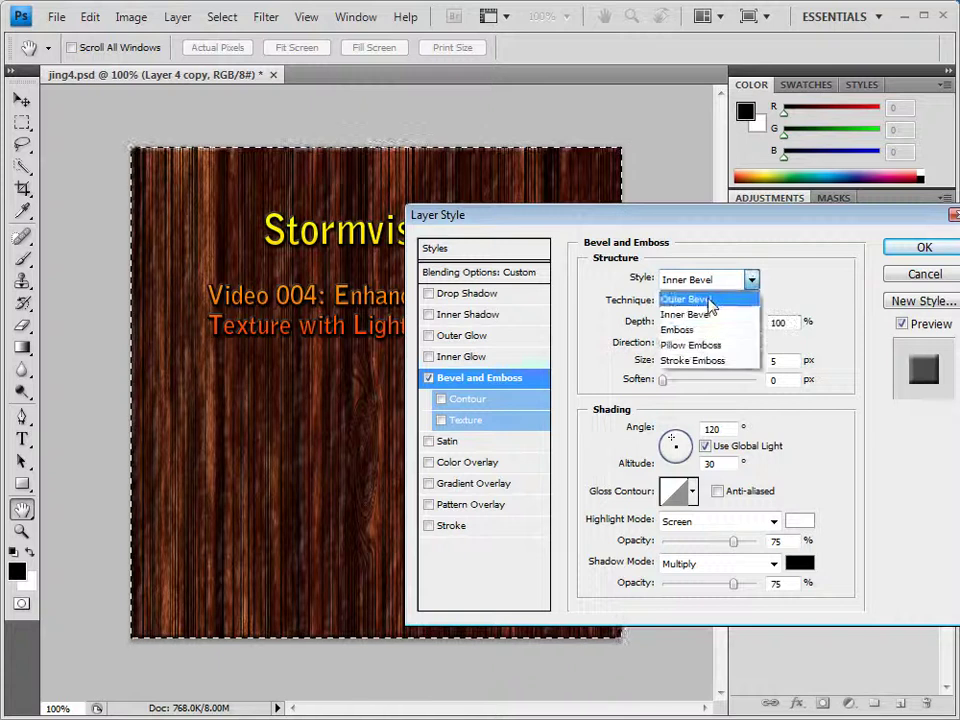
{"action": "left_click", "coordinate": [688, 297]}
{"action": "left_click", "coordinate": [736, 302]}
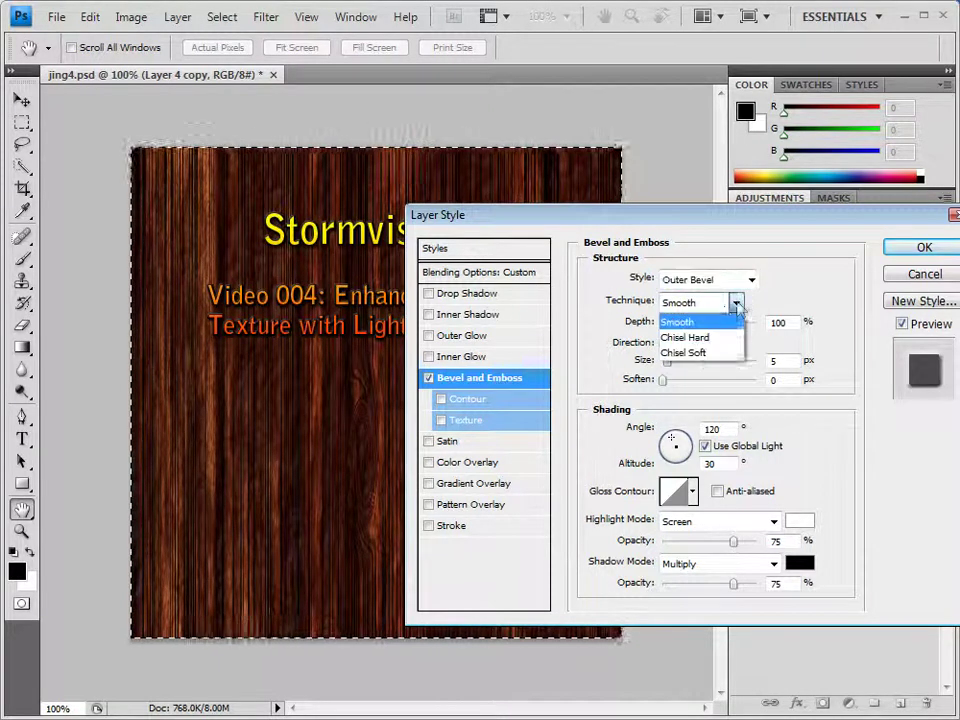
{"action": "left_click", "coordinate": [686, 355]}
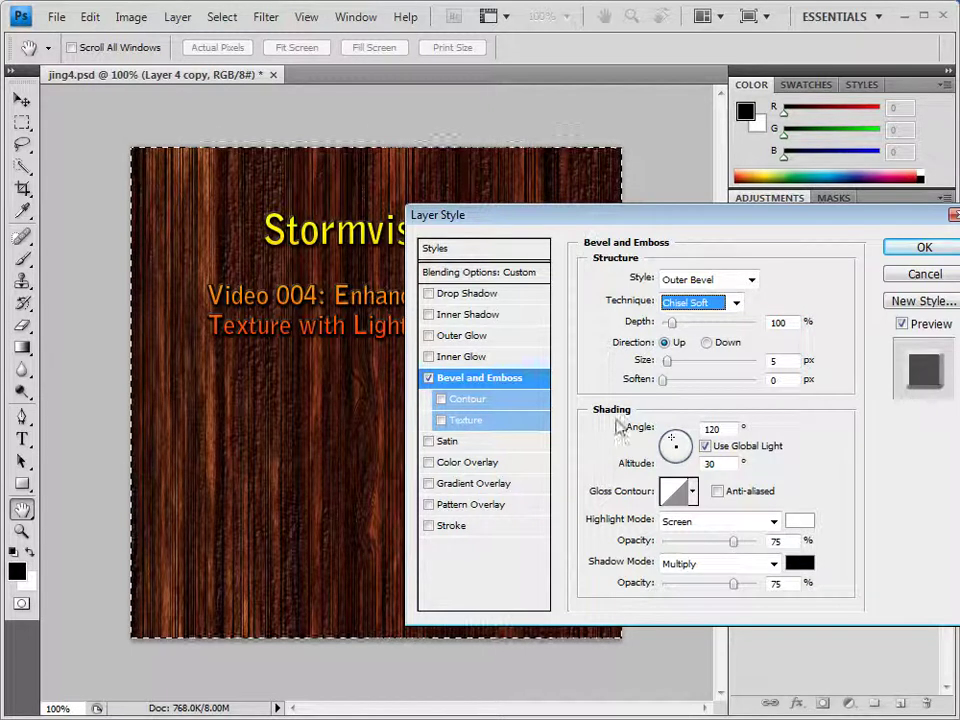
Step: Set the bevel's highlight color to light warm grey #ccc1be, using a hue sampled from the wood
{"action": "left_click_drag", "start_coordinate": [674, 222], "coordinate": [667, 157]}
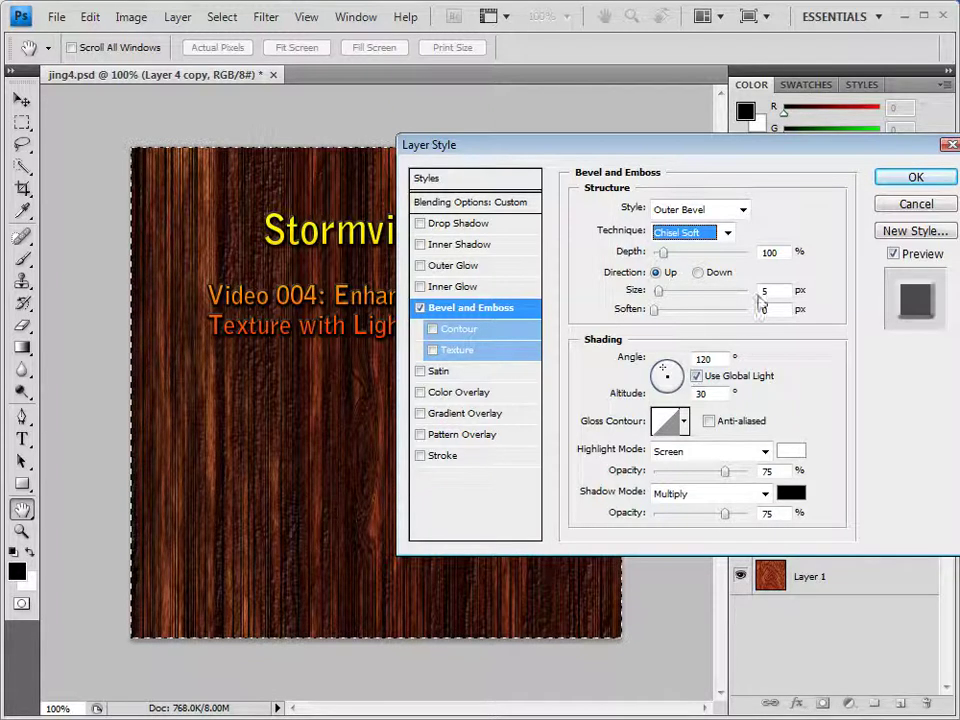
{"action": "left_click", "coordinate": [788, 455]}
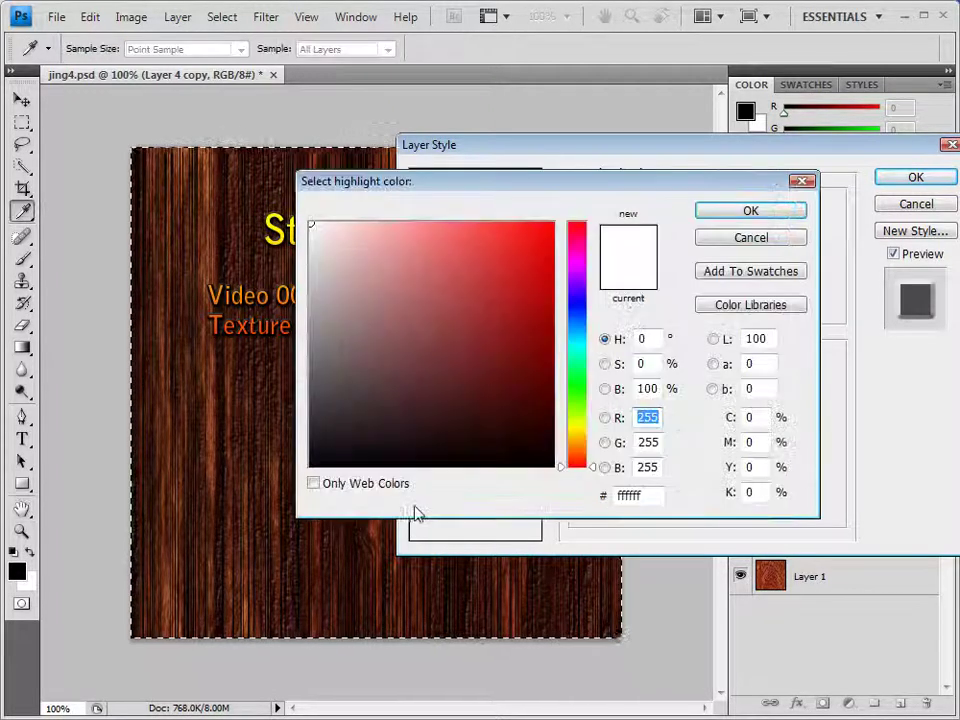
{"action": "left_click", "coordinate": [204, 520]}
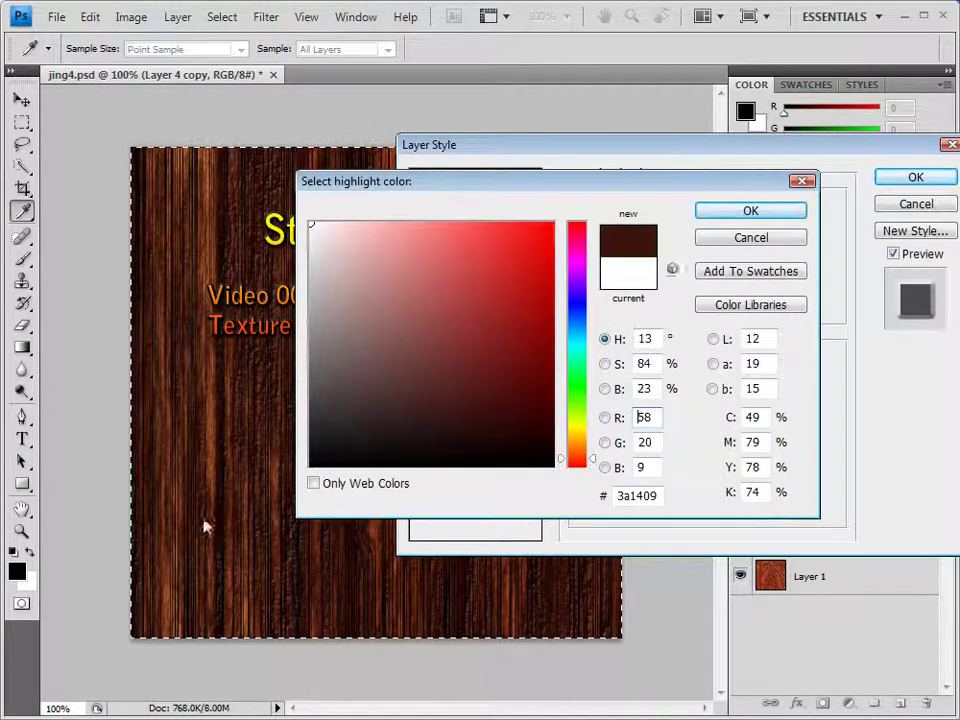
{"action": "mouse_move", "coordinate": [333, 288]}
{"action": "left_mouse_down"}
{"action": "mouse_move", "coordinate": [326, 251]}
{"action": "mouse_move", "coordinate": [327, 271]}
{"action": "left_mouse_up"}
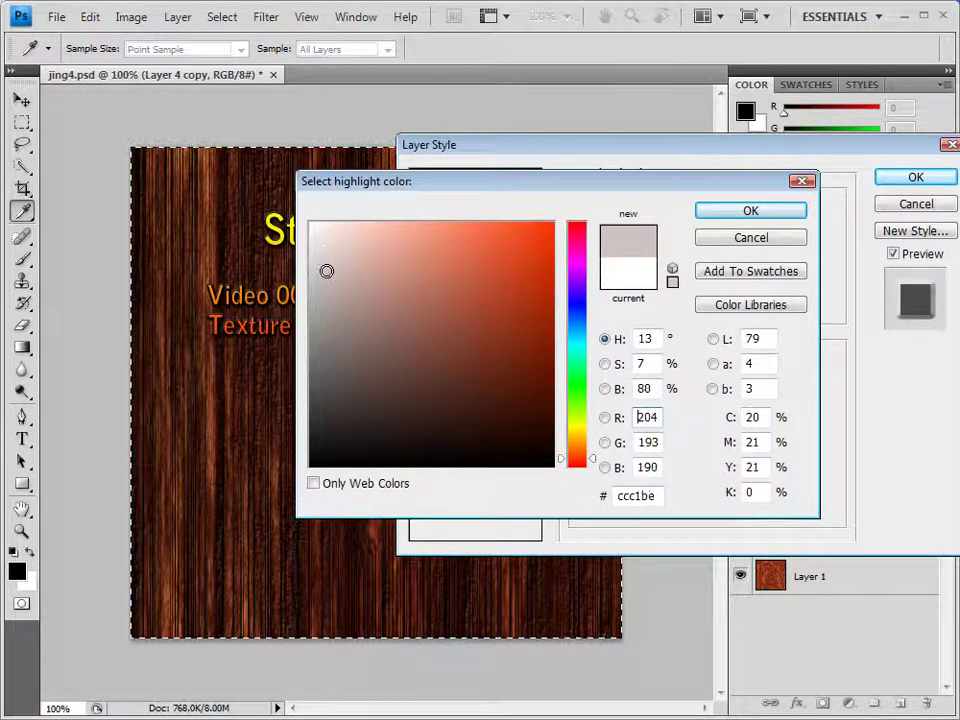
{"action": "left_click", "coordinate": [750, 211]}
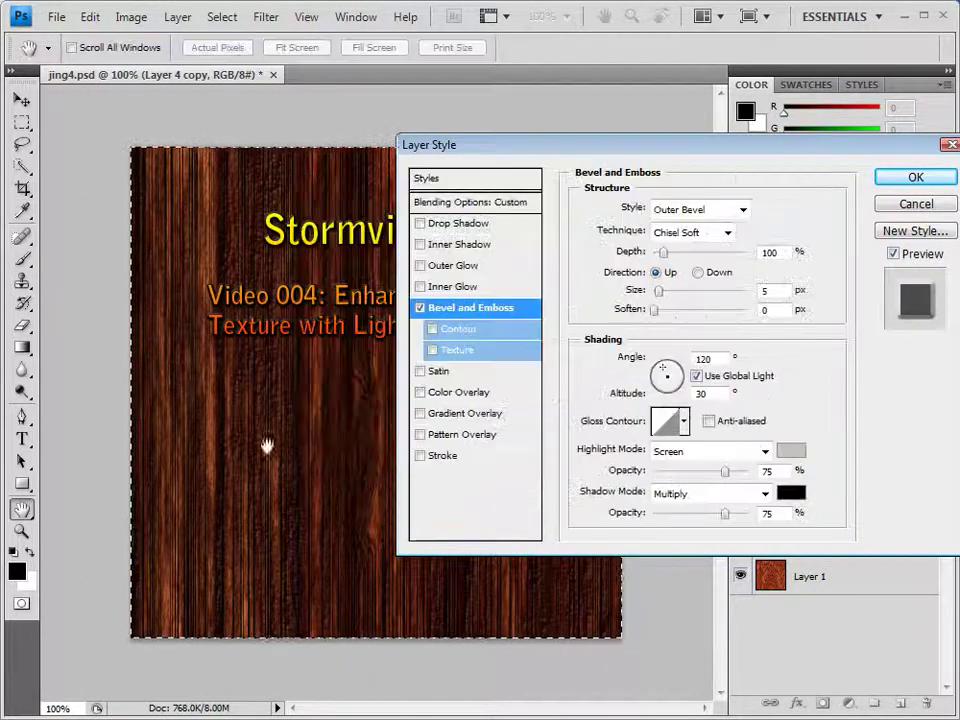
Step: Set the bevel's shadow color to very dark brown #150402, based on a dark tone sampled from the wood
{"action": "left_click", "coordinate": [789, 494]}
{"action": "left_click", "coordinate": [445, 593]}
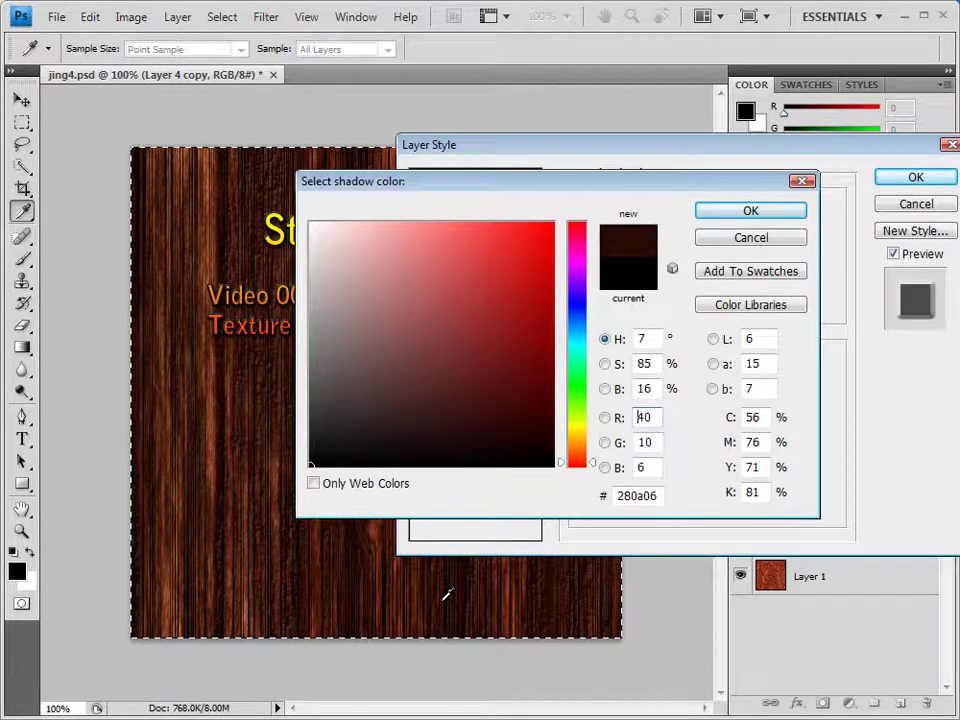
{"action": "left_click", "coordinate": [530, 446]}
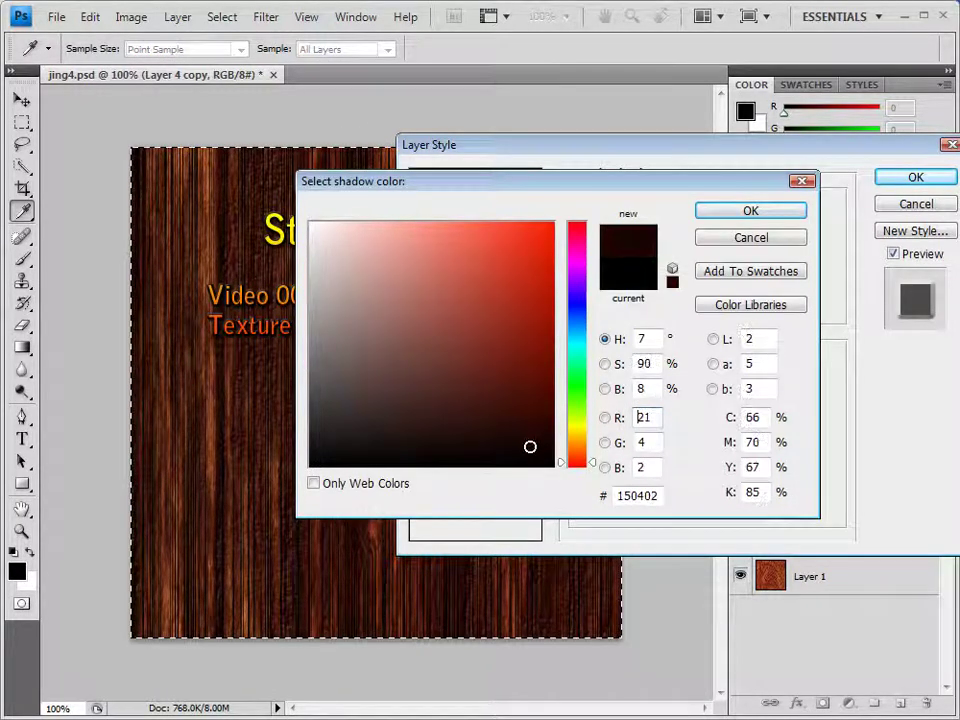
{"action": "left_click", "coordinate": [740, 210]}
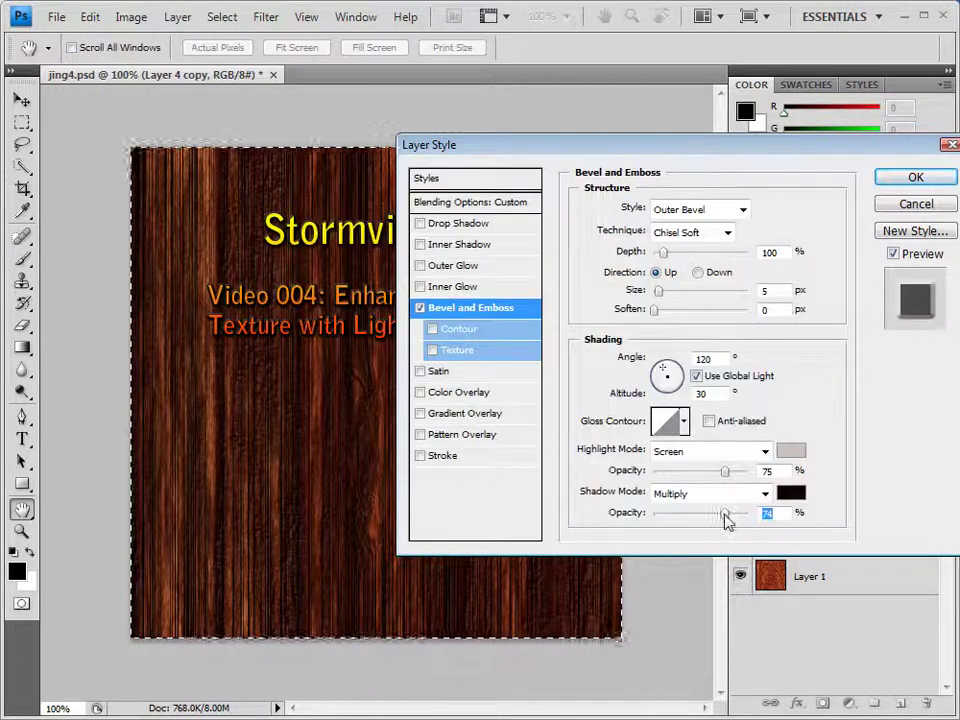
Step: Set the bevel's highlight opacity to 89% and shadow opacity to 85%, and apply the layer style
{"action": "left_click_drag", "start_coordinate": [727, 521], "coordinate": [743, 518]}
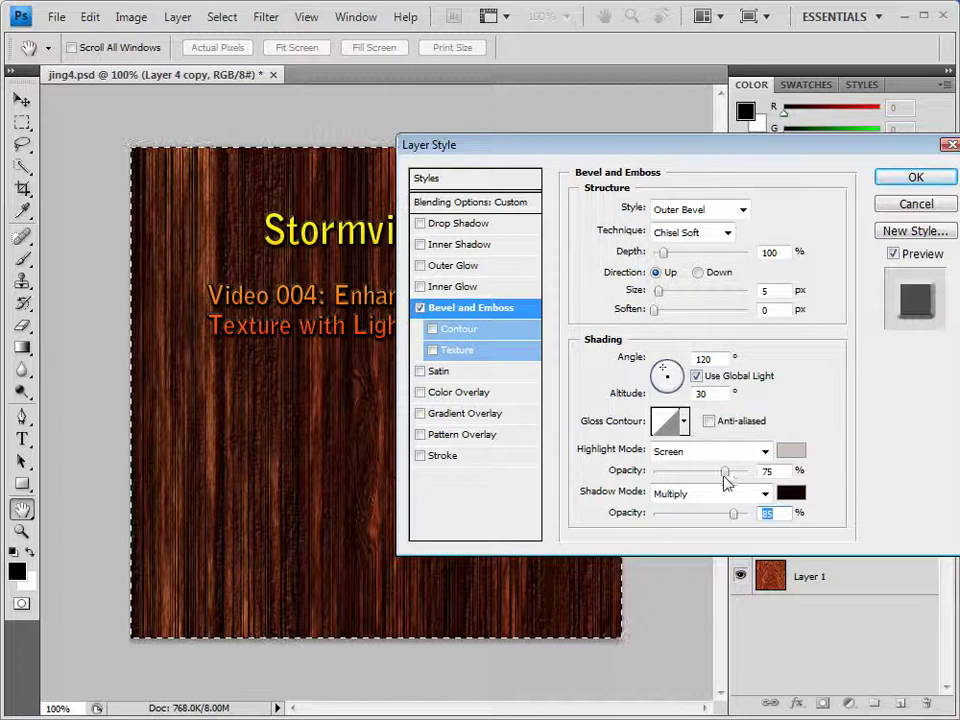
{"action": "left_click_drag", "start_coordinate": [730, 471], "coordinate": [736, 474]}
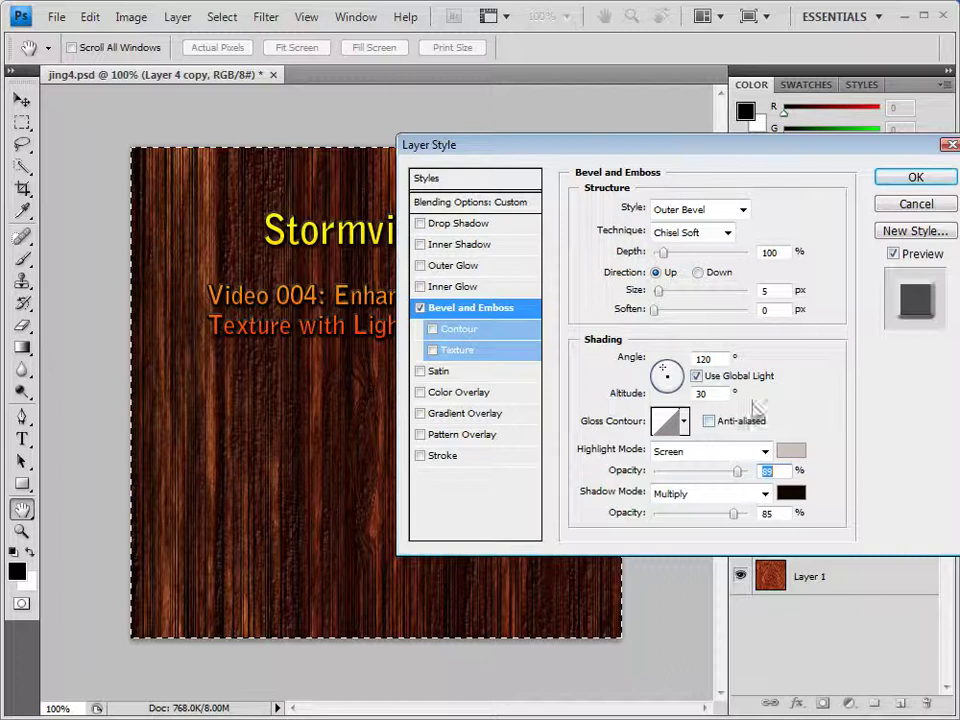
{"action": "left_click", "coordinate": [915, 177]}
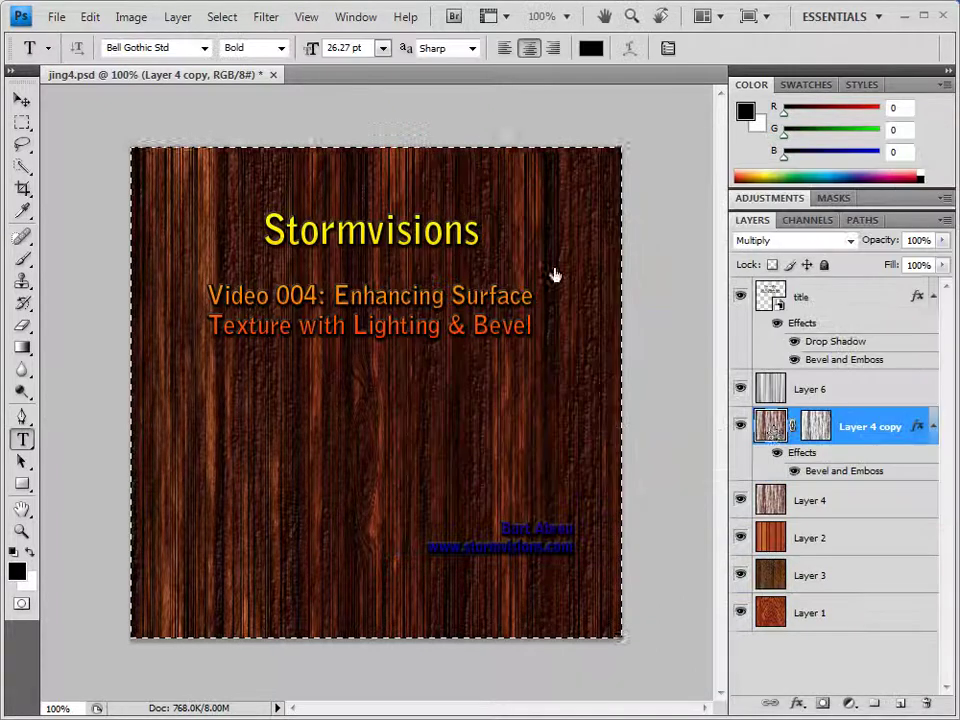
Step: Start the Lighting Effects filter on Layer 6, widen the spotlight slightly and shift it toward the preview's upper-left corner
{"action": "left_click", "coordinate": [800, 389]}
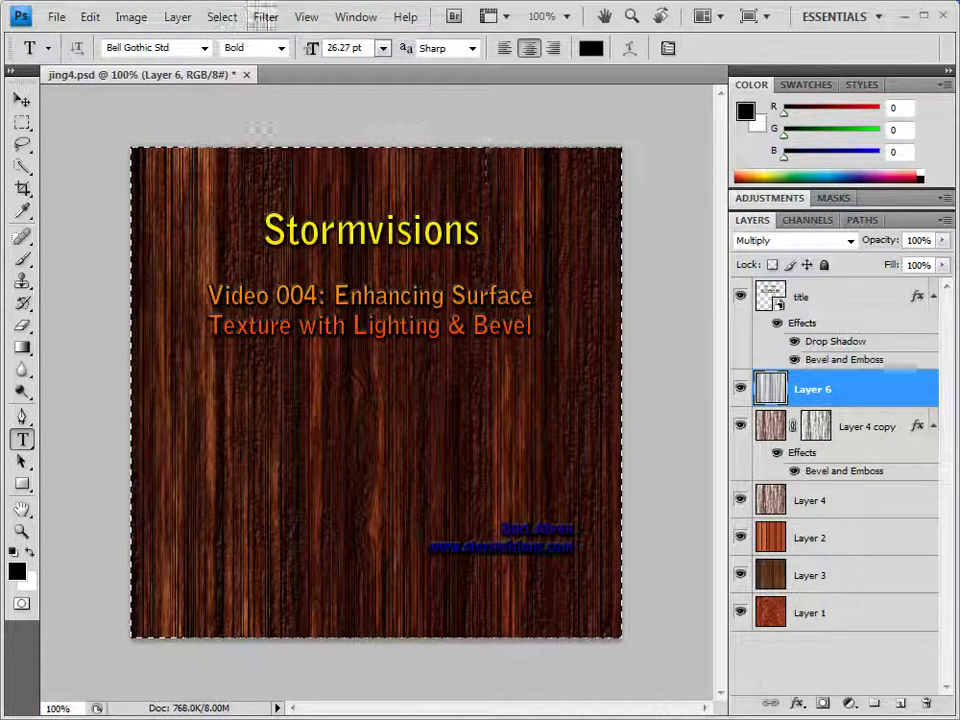
{"action": "left_click", "coordinate": [264, 17]}
{"action": "mouse_move", "coordinate": [300, 266]}
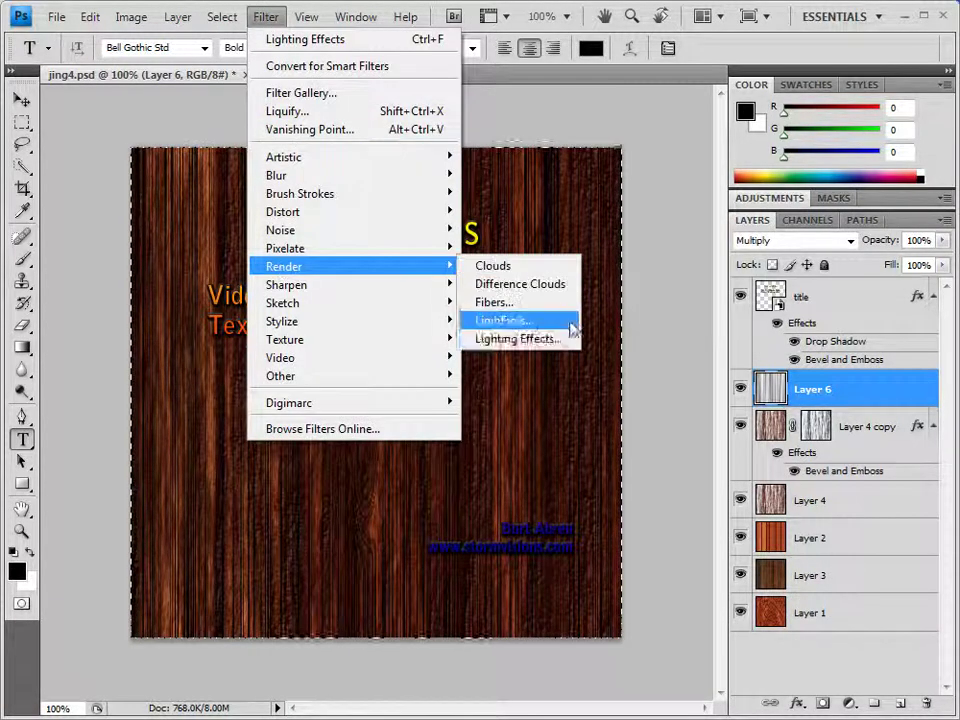
{"action": "left_click", "coordinate": [565, 340]}
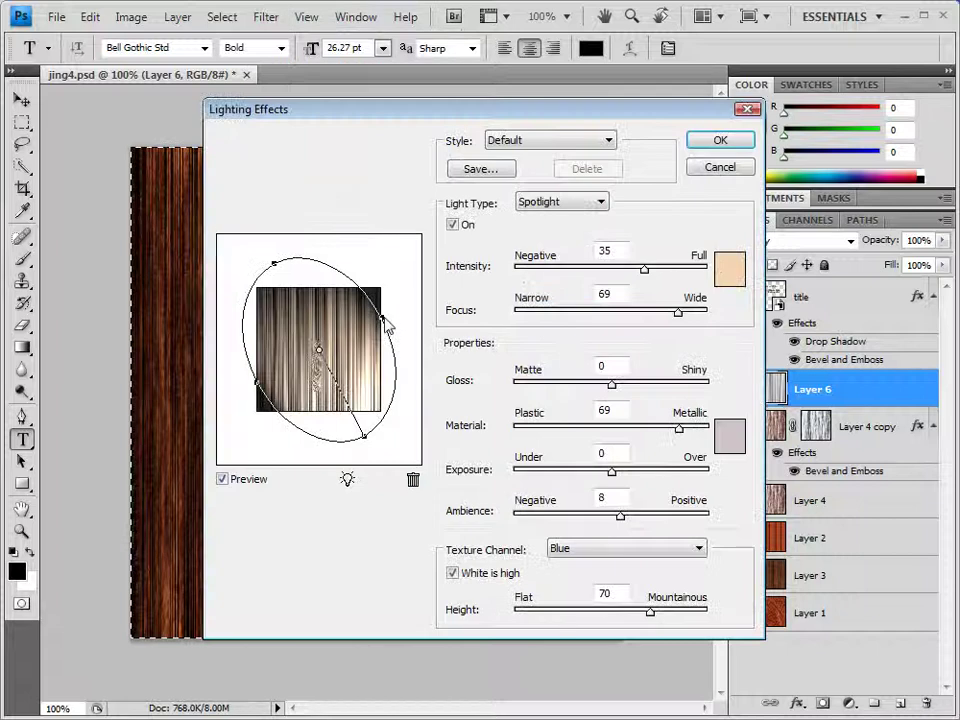
{"action": "left_click_drag", "start_coordinate": [384, 321], "coordinate": [387, 314]}
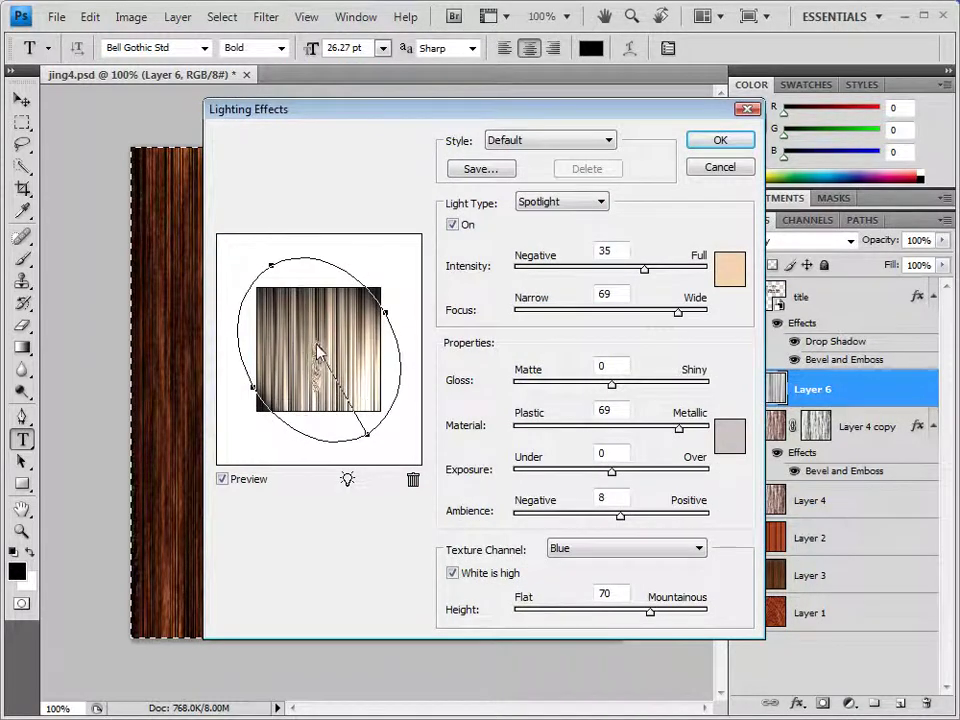
{"action": "left_click_drag", "start_coordinate": [318, 352], "coordinate": [300, 333]}
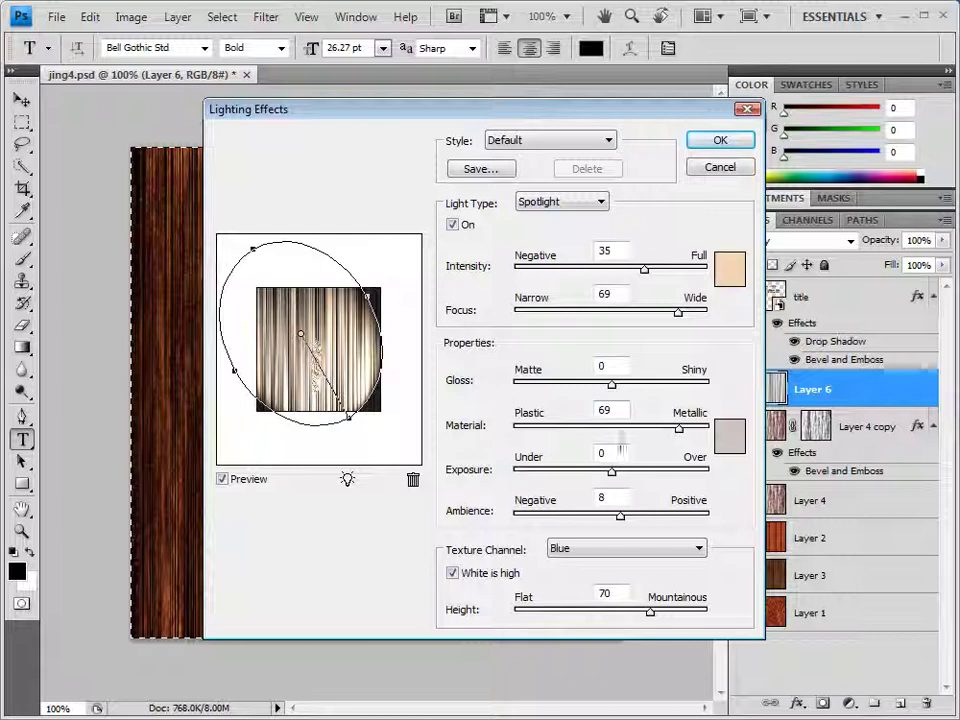
Step: Apply the lighting with ambience 8 and the Blue texture channel, and reduce Layer 6's opacity to 74%
{"action": "mouse_move", "coordinate": [620, 517]}
{"action": "left_mouse_down"}
{"action": "mouse_move", "coordinate": [633, 517]}
{"action": "mouse_move", "coordinate": [620, 517]}
{"action": "left_mouse_up"}
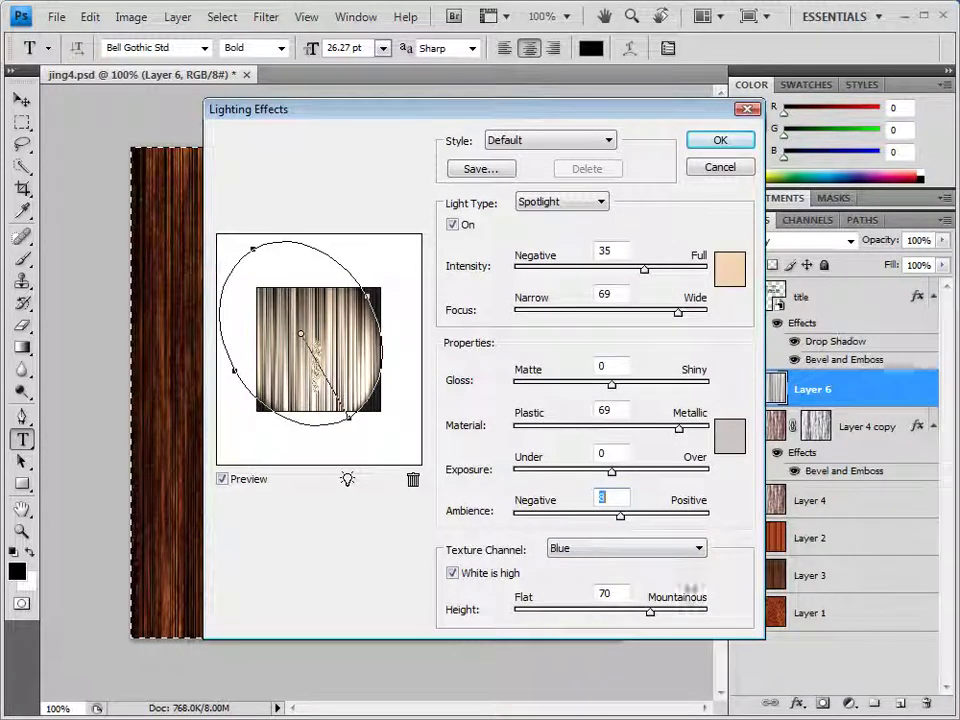
{"action": "left_click", "coordinate": [695, 550]}
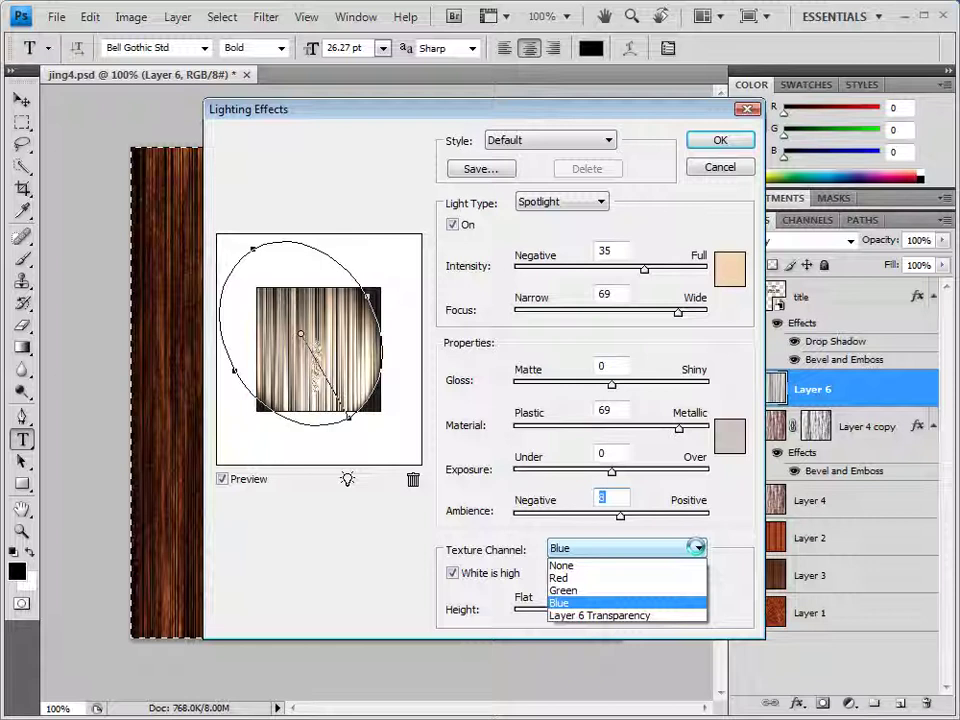
{"action": "left_click", "coordinate": [606, 604]}
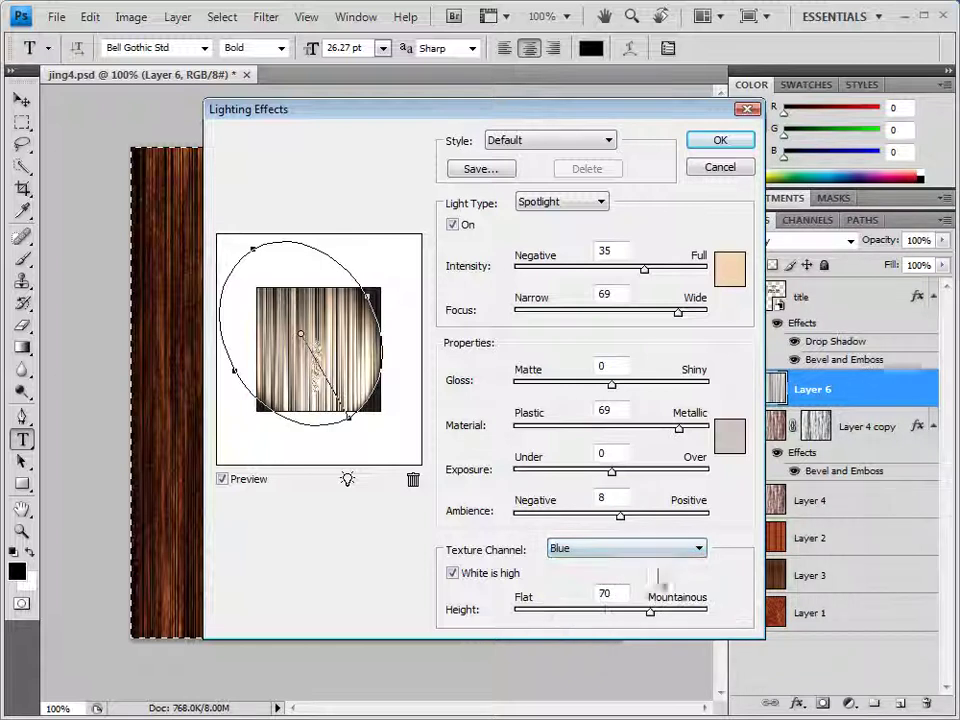
{"action": "left_click_drag", "start_coordinate": [351, 421], "coordinate": [345, 415]}
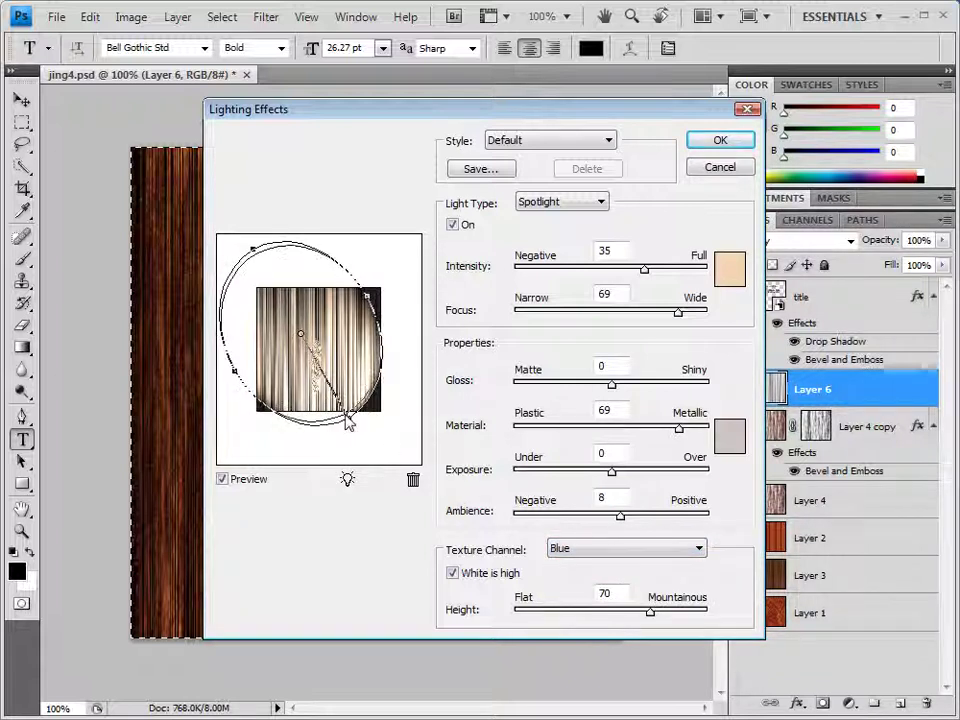
{"action": "left_click", "coordinate": [719, 140]}
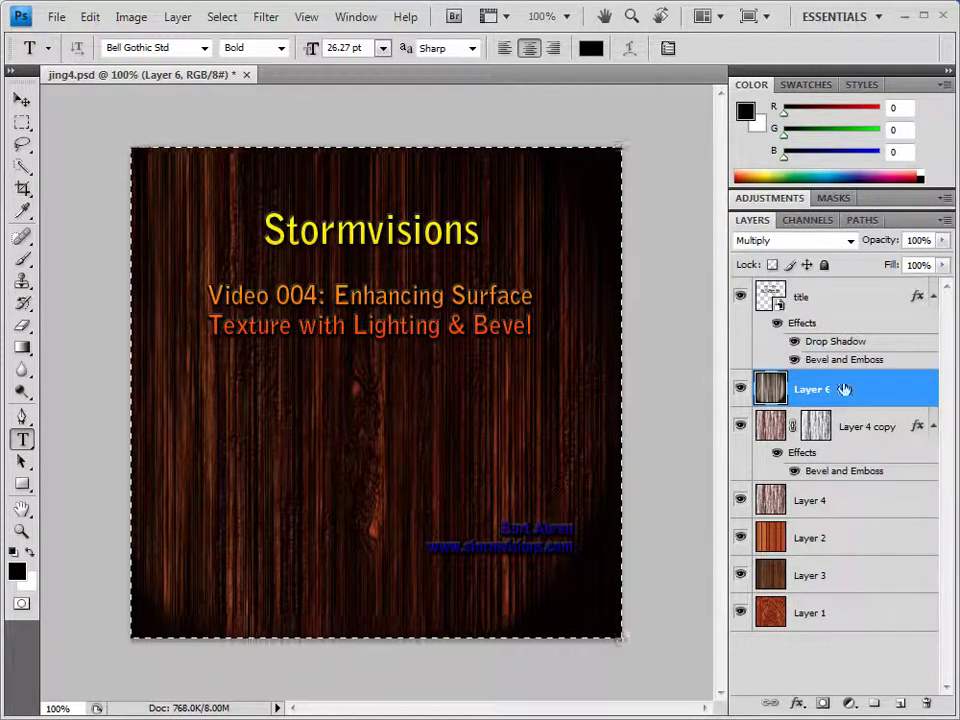
{"action": "left_click_drag", "start_coordinate": [942, 240], "coordinate": [920, 270]}
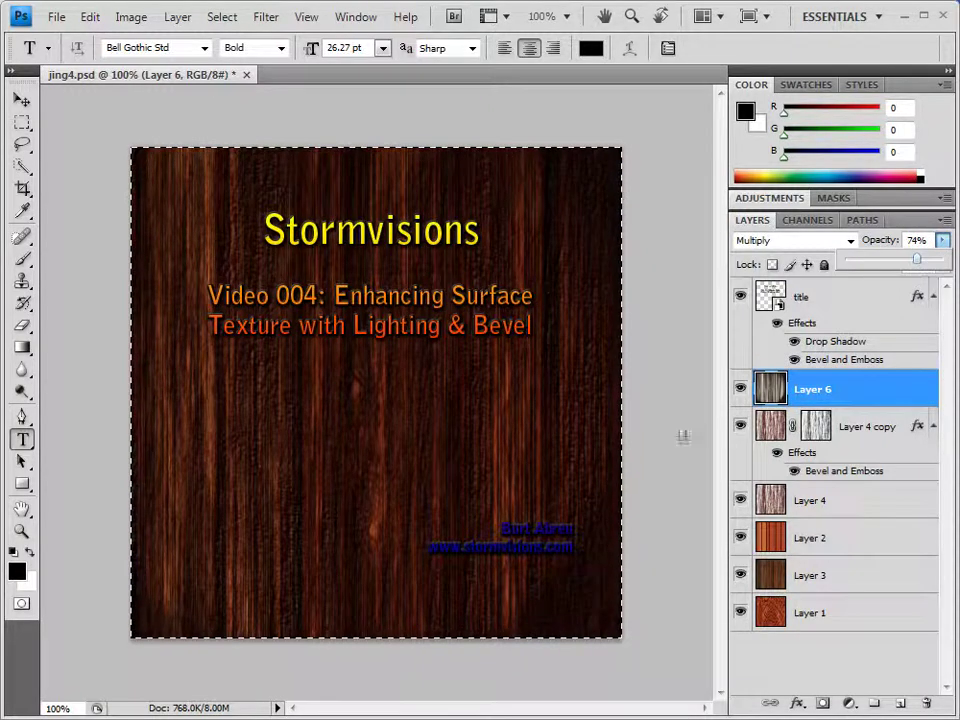
Step: Add a Drop Shadow effect to Layer 4 copy and compare the image with the shadow off and on
{"action": "left_click", "coordinate": [771, 426]}
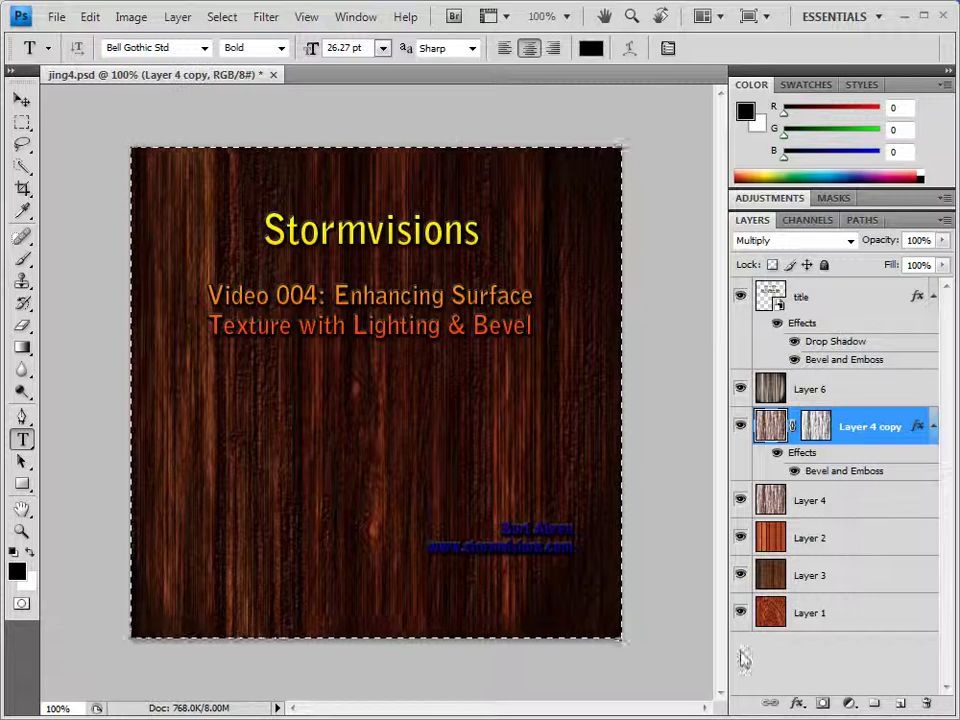
{"action": "left_click", "coordinate": [795, 704]}
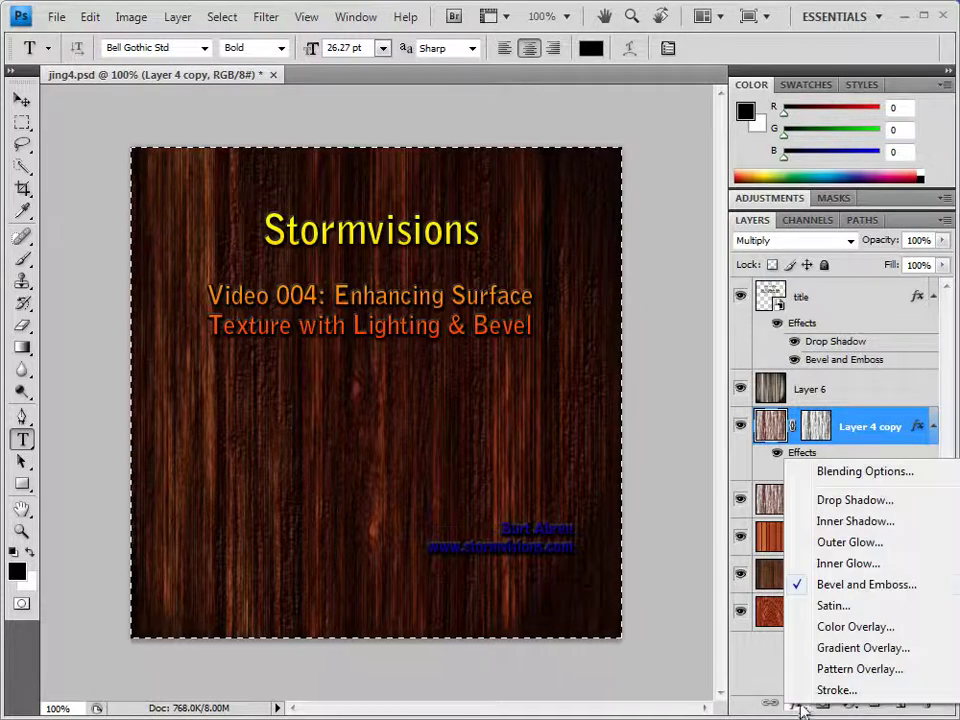
{"action": "left_click", "coordinate": [843, 590]}
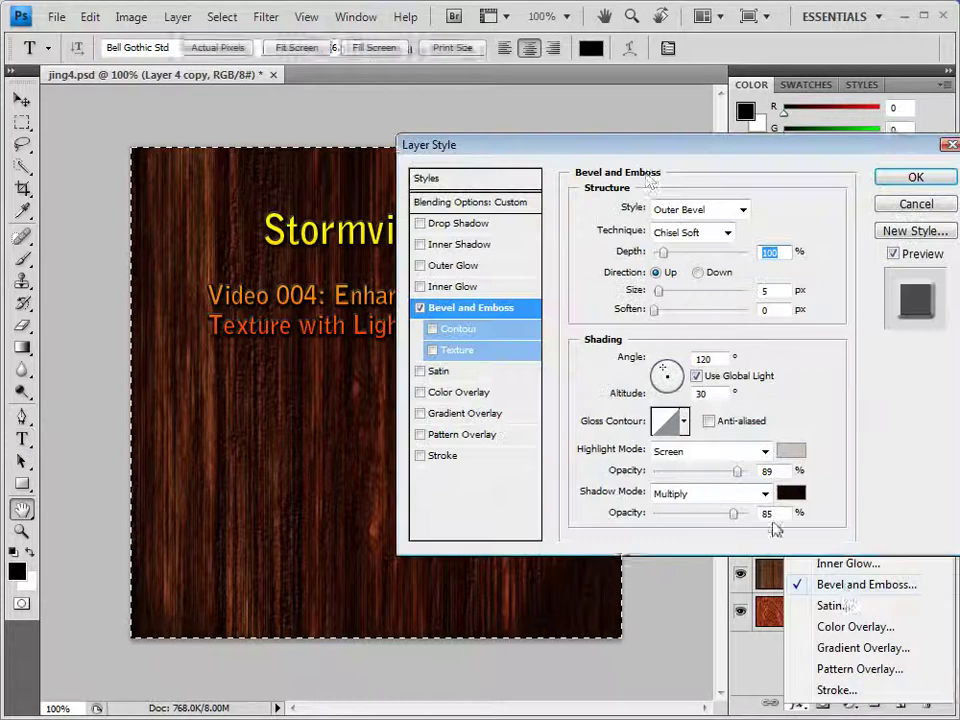
{"action": "left_click_drag", "start_coordinate": [655, 155], "coordinate": [662, 210]}
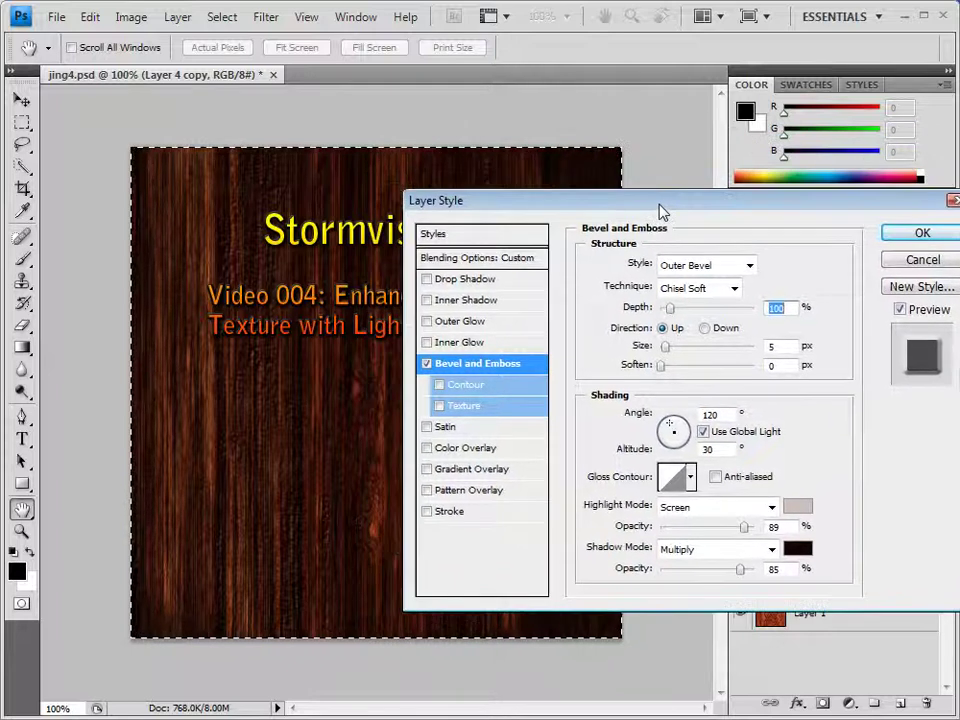
{"action": "left_click", "coordinate": [478, 283]}
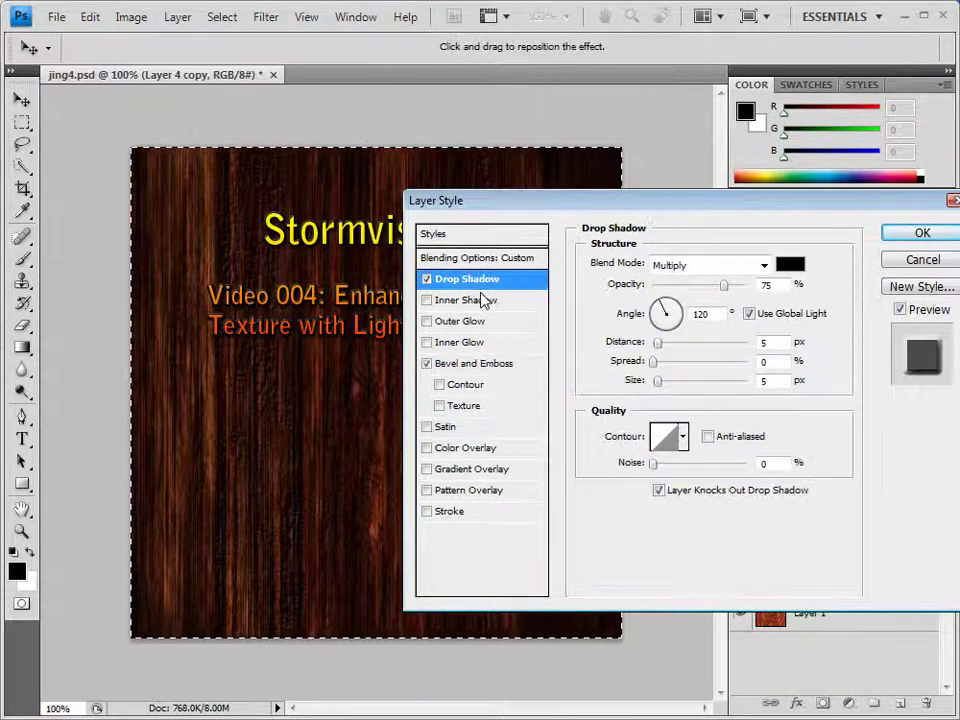
{"action": "left_click", "coordinate": [428, 280]}
{"action": "left_click", "coordinate": [428, 280]}
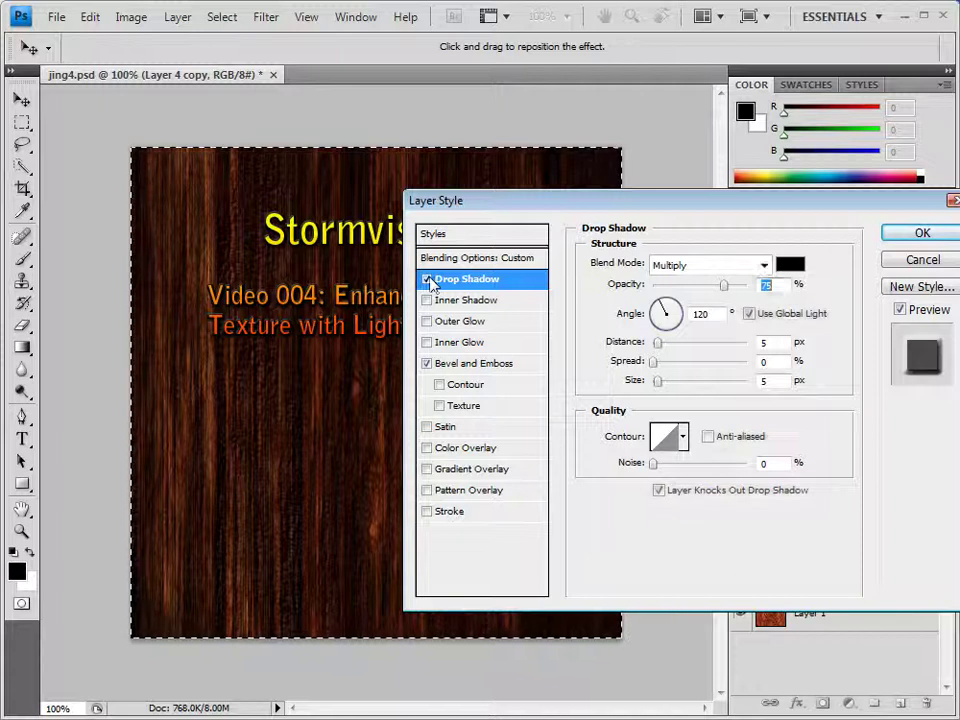
Step: Set the drop shadow's color to dark green #0e5a19
{"action": "left_click", "coordinate": [792, 266]}
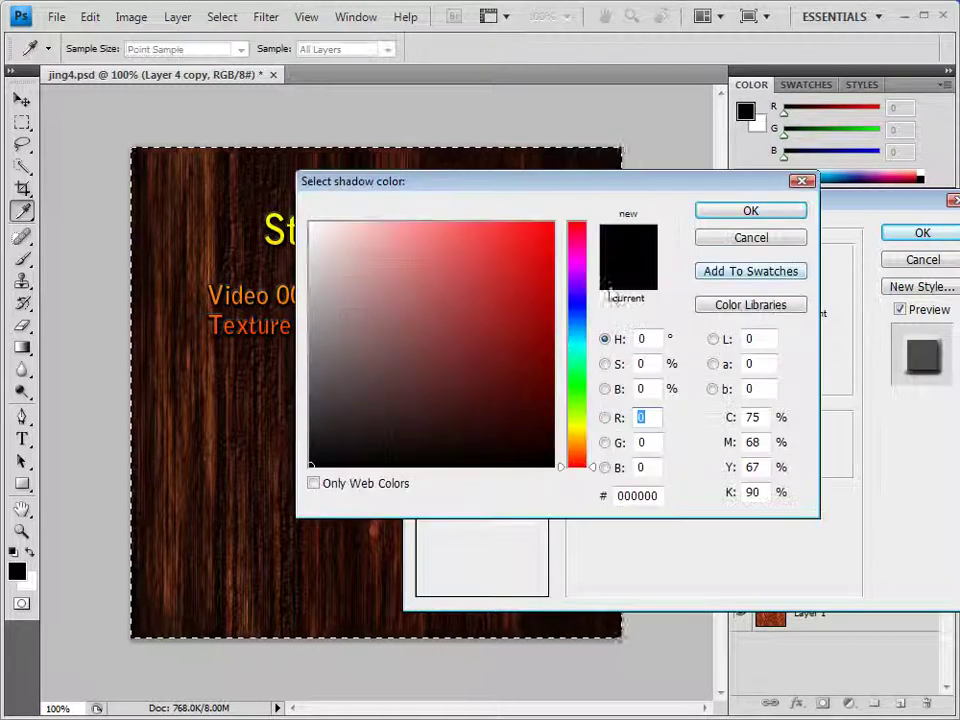
{"action": "left_click_drag", "start_coordinate": [577, 360], "coordinate": [577, 380]}
{"action": "left_click", "coordinate": [508, 377]}
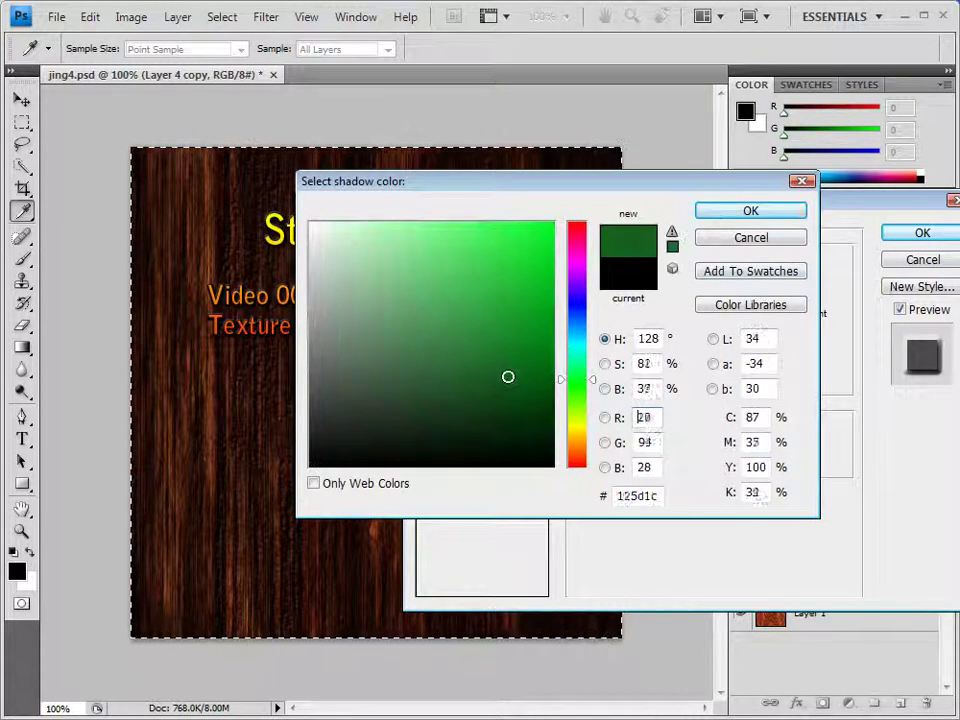
{"action": "left_click", "coordinate": [516, 380]}
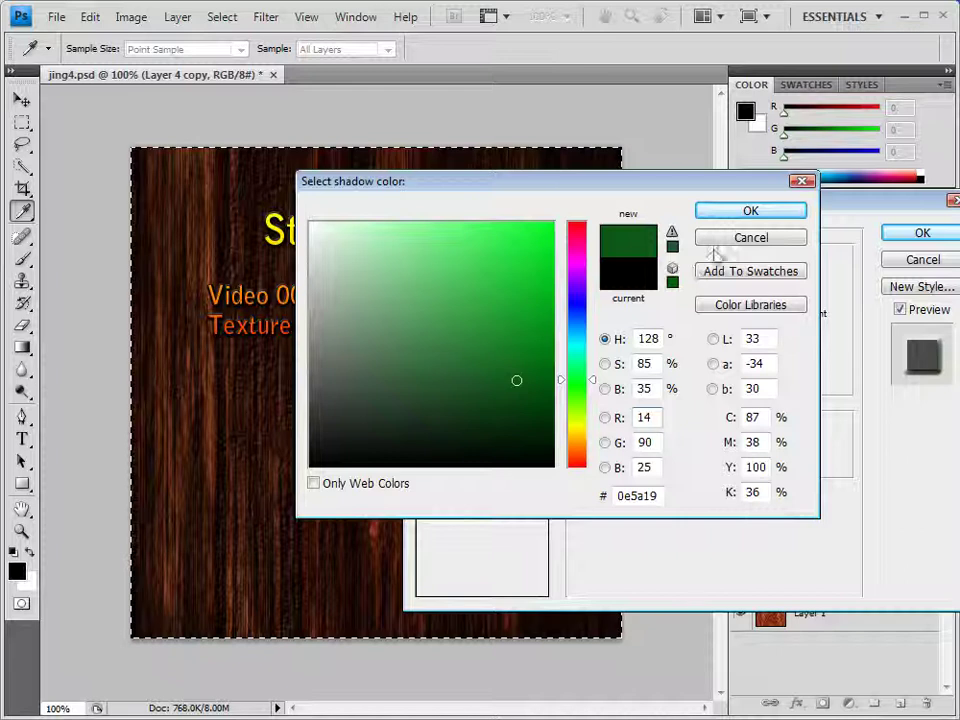
{"action": "left_click", "coordinate": [750, 211]}
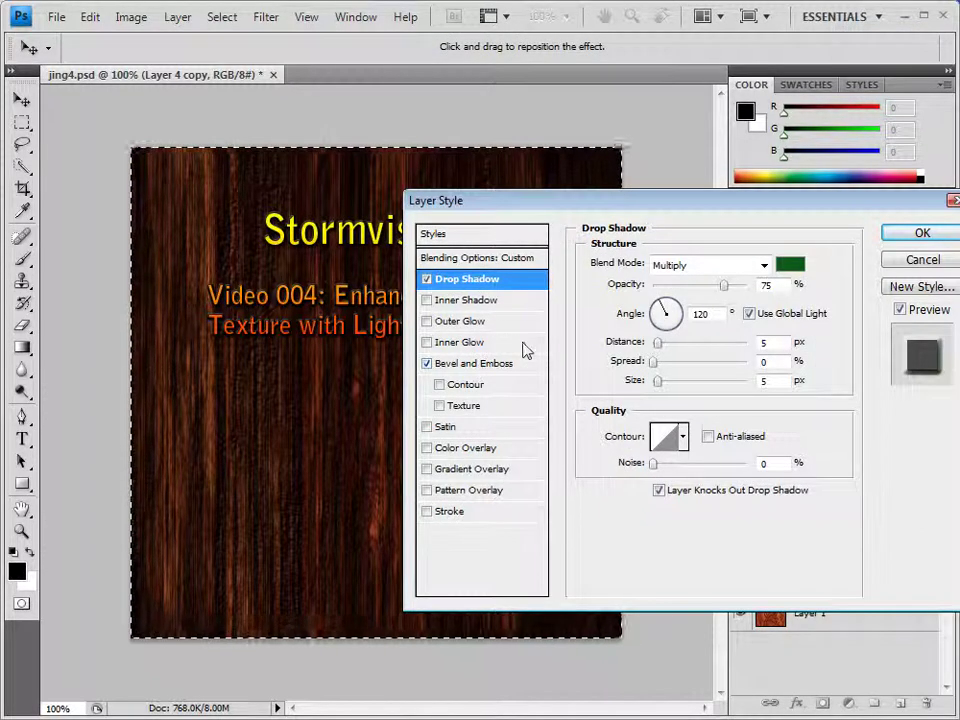
Step: Add an Inner Shadow effect to Layer 4 copy and set its color to dark green #1d670f
{"action": "left_click", "coordinate": [427, 300]}
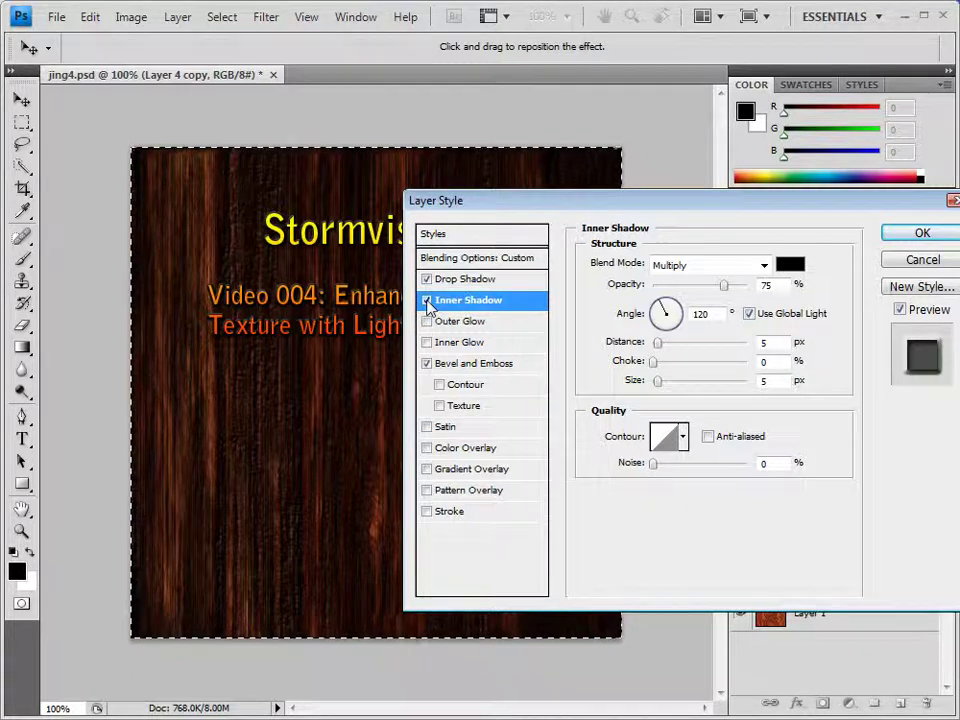
{"action": "key", "text": "ctrl"}
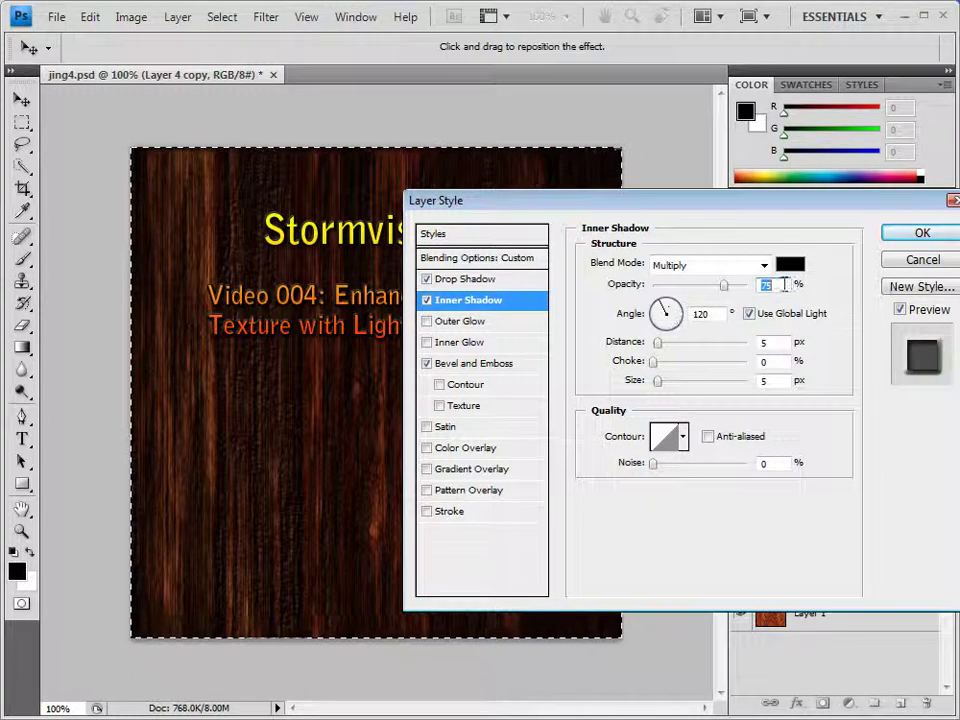
{"action": "left_click", "coordinate": [790, 266]}
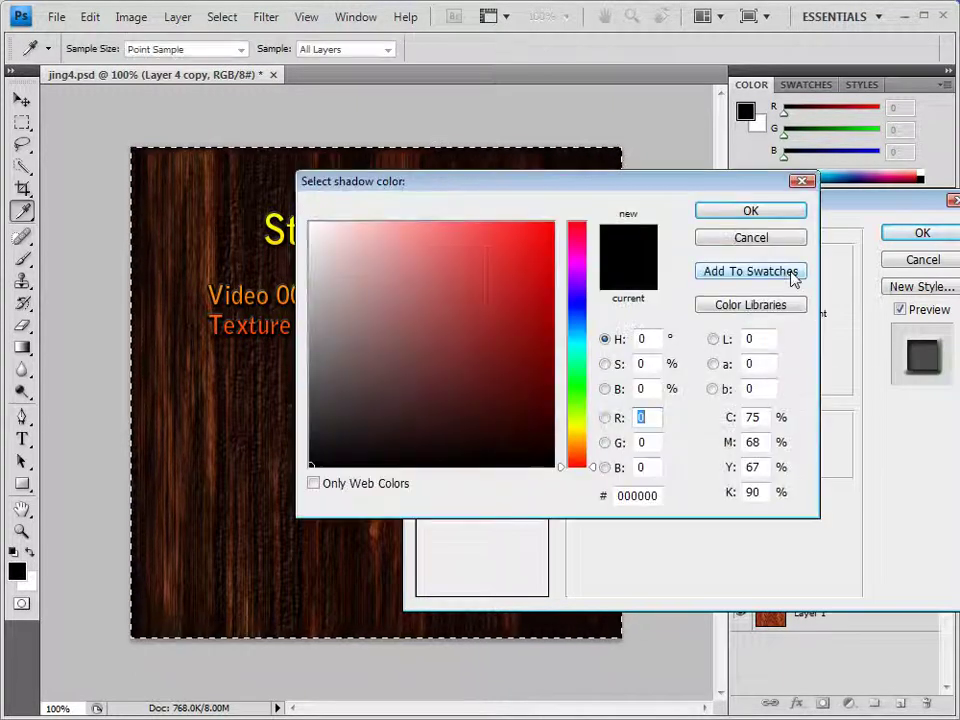
{"action": "left_click", "coordinate": [578, 425]}
{"action": "left_click_drag", "start_coordinate": [578, 425], "coordinate": [577, 421]}
{"action": "mouse_move", "coordinate": [518, 376]}
{"action": "left_mouse_down"}
{"action": "mouse_move", "coordinate": [509, 360]}
{"action": "mouse_move", "coordinate": [516, 334]}
{"action": "left_mouse_up"}
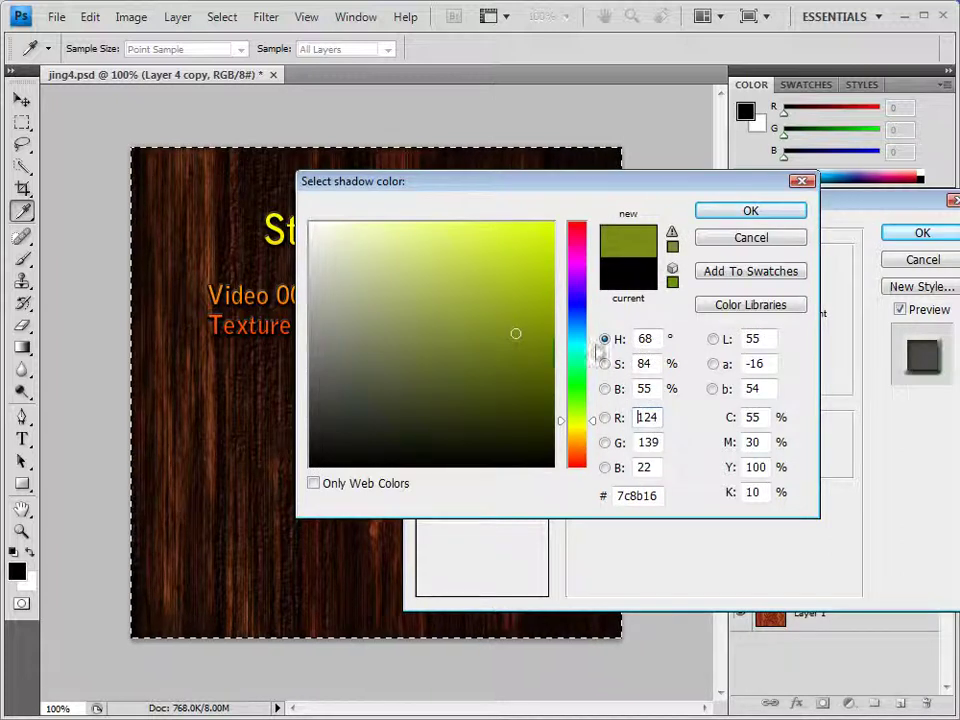
{"action": "left_click", "coordinate": [577, 392]}
{"action": "left_click", "coordinate": [519, 368]}
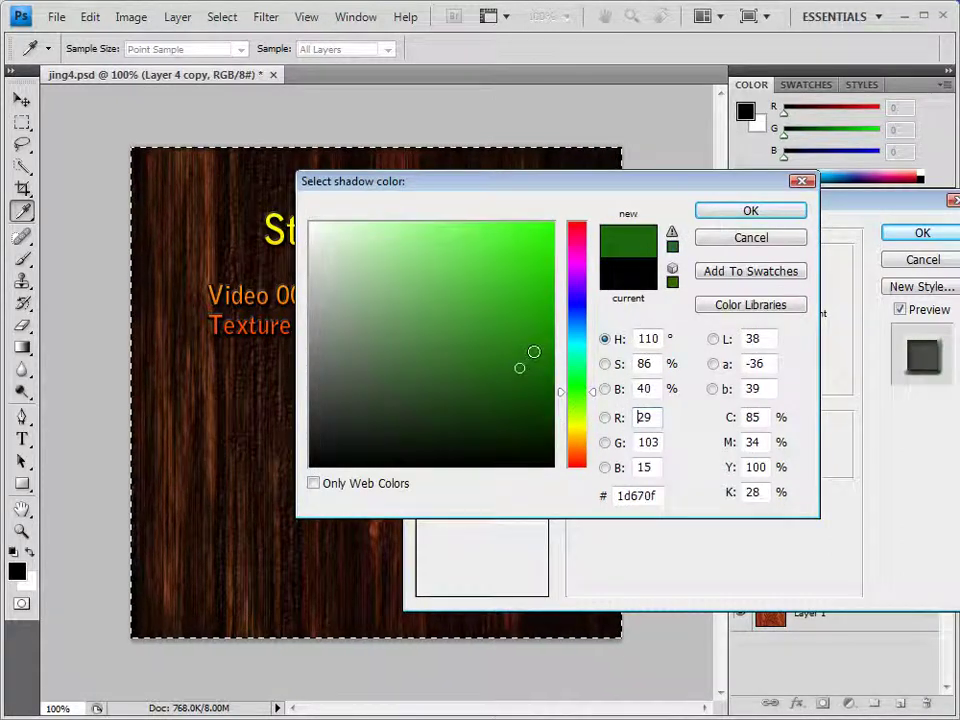
{"action": "left_click", "coordinate": [726, 213]}
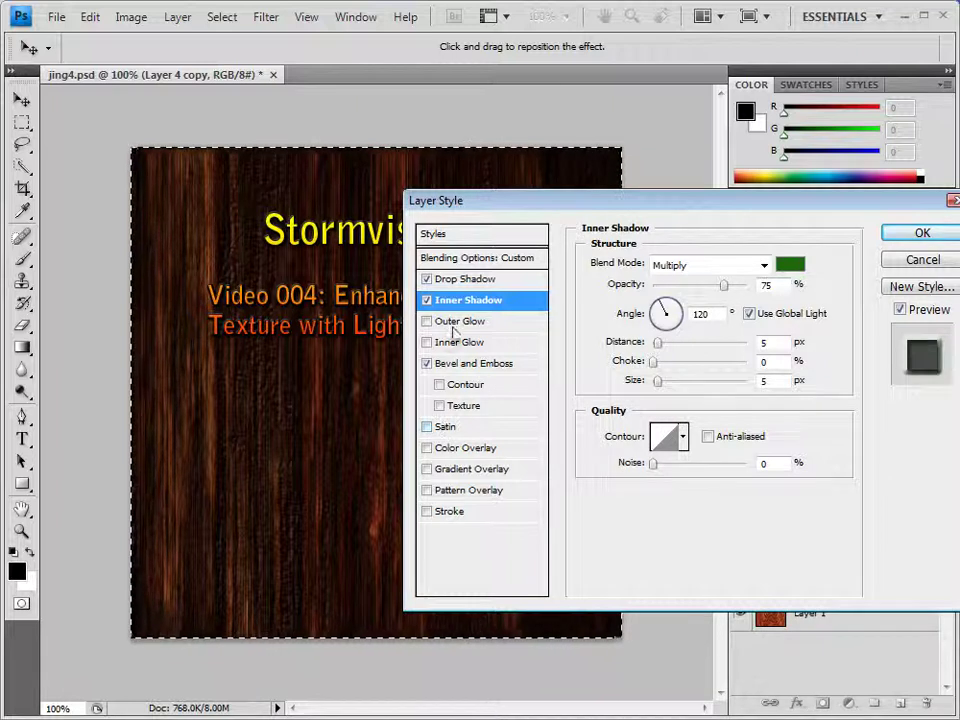
Step: Add a gradient-filled Outer Glow and an Inner Glow to Layer 4 copy, comparing the outer glow off and on
{"action": "left_click", "coordinate": [447, 322]}
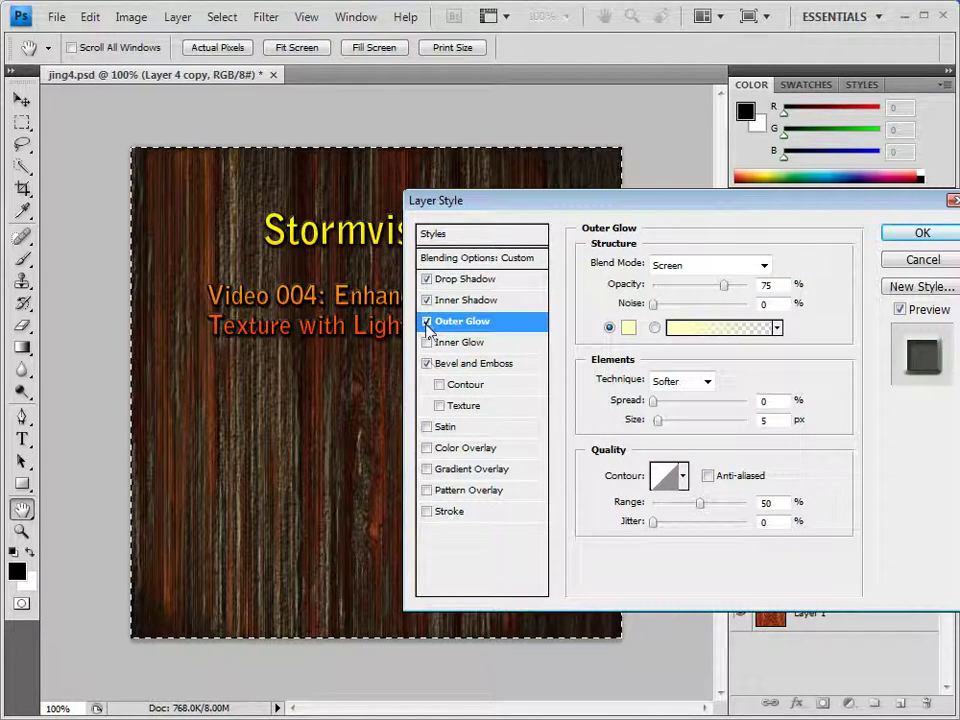
{"action": "left_click", "coordinate": [428, 364]}
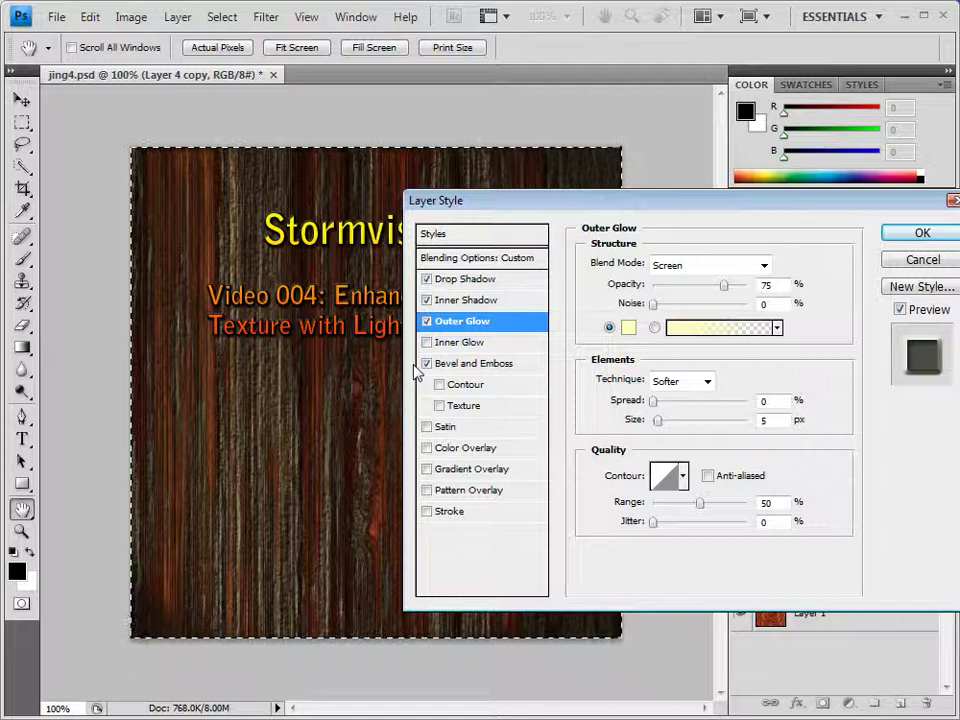
{"action": "left_click", "coordinate": [654, 328]}
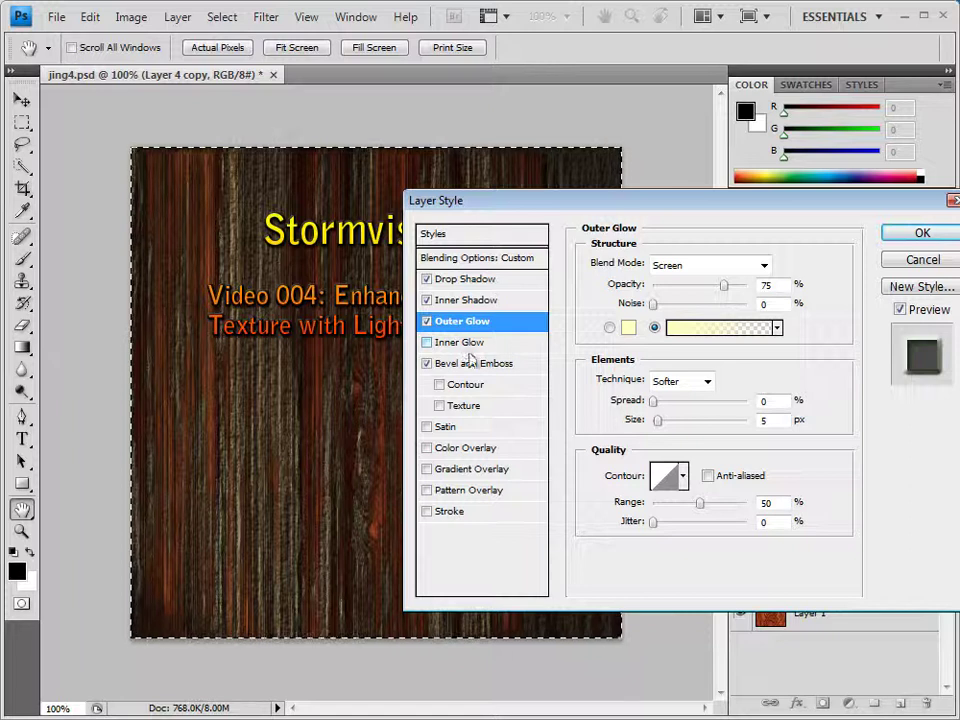
{"action": "left_click", "coordinate": [427, 343]}
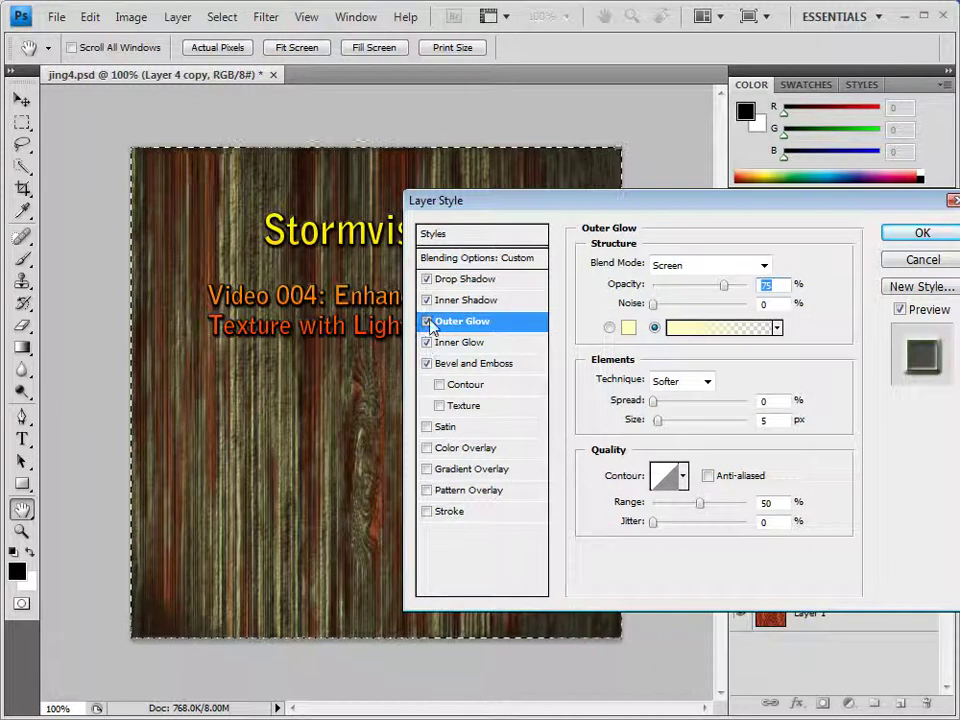
{"action": "left_click", "coordinate": [428, 321]}
{"action": "left_click", "coordinate": [428, 321]}
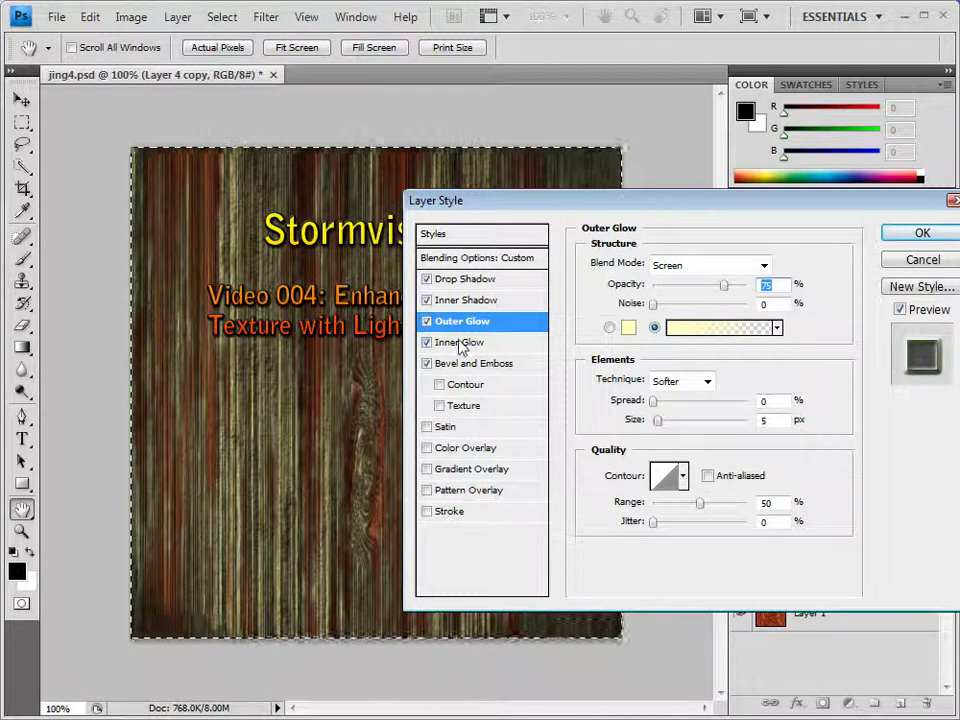
Step: Enable the Contour option of the bevel on Layer 4 copy and turn off its Inner Glow and Outer Glow effects
{"action": "left_click", "coordinate": [461, 344]}
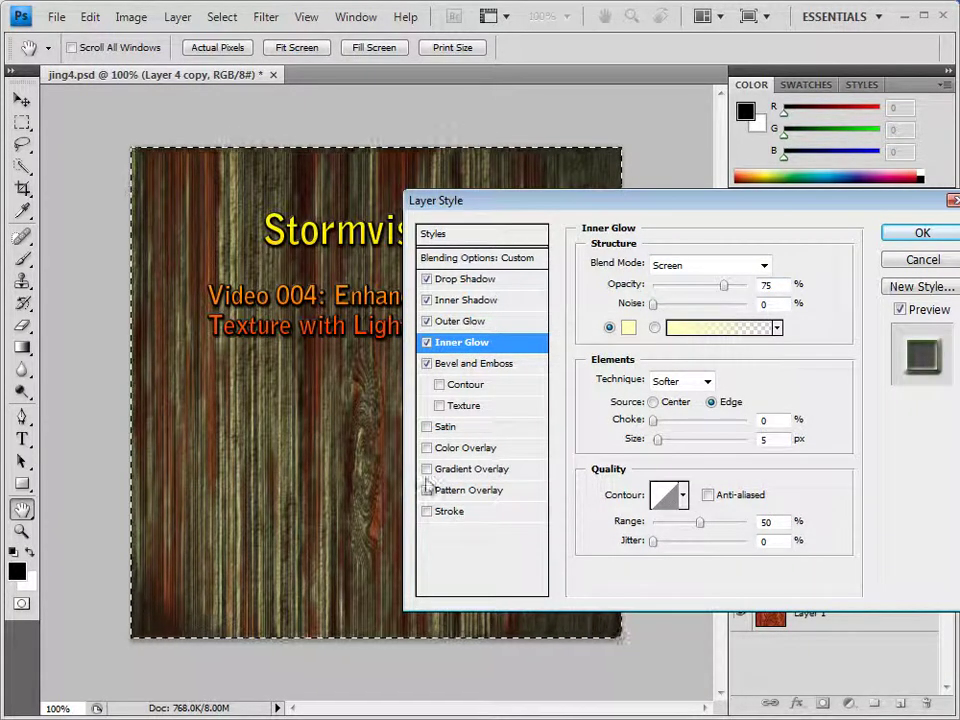
{"action": "left_click", "coordinate": [441, 386]}
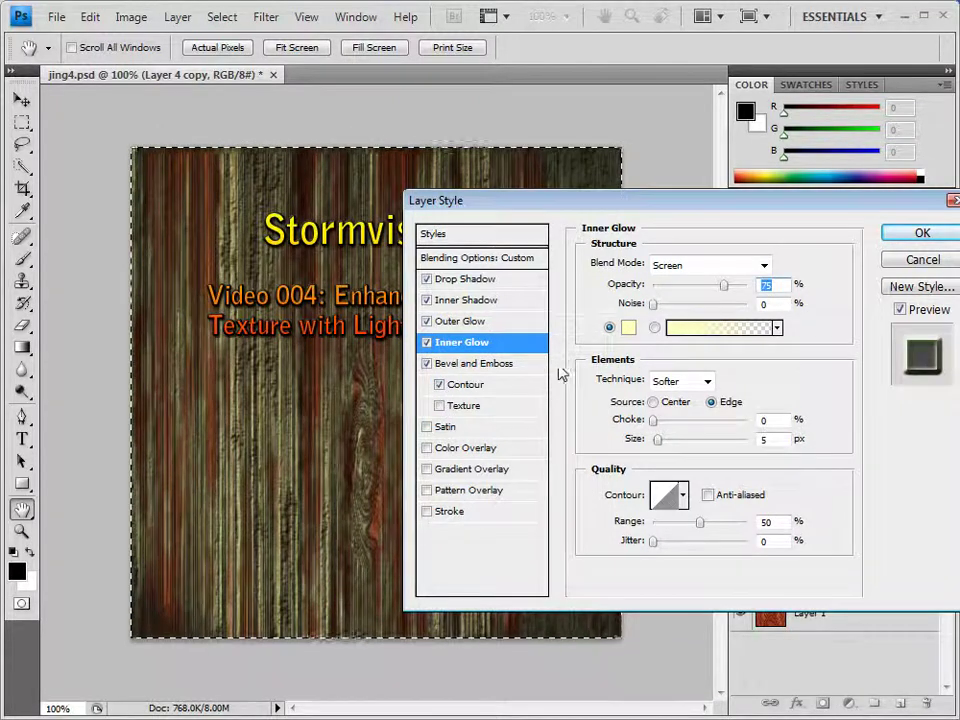
{"action": "left_click", "coordinate": [428, 364]}
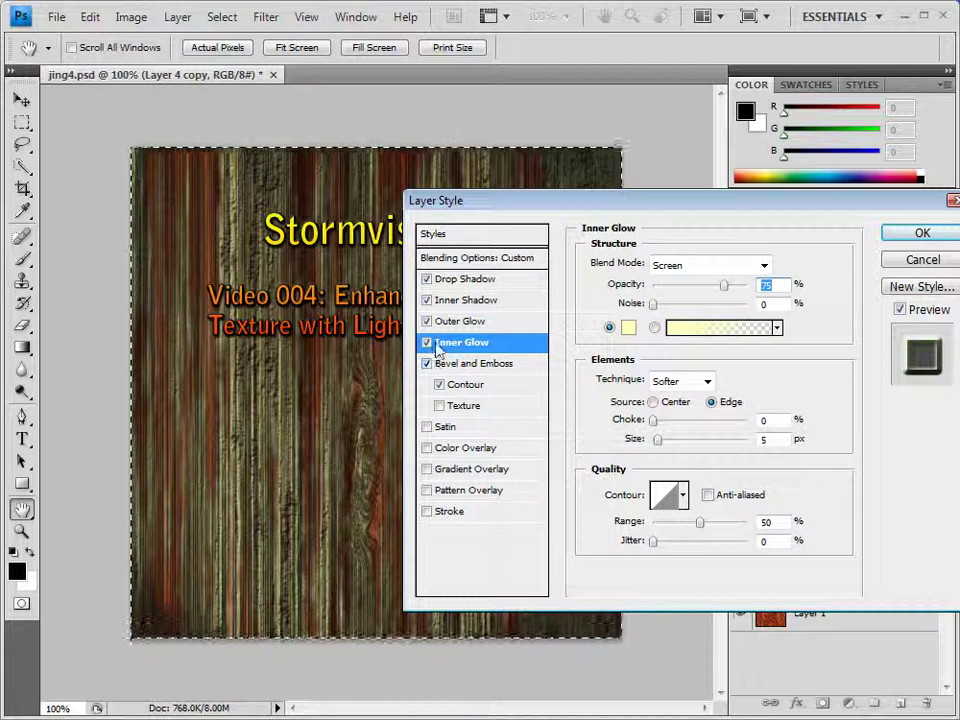
{"action": "left_click", "coordinate": [427, 343]}
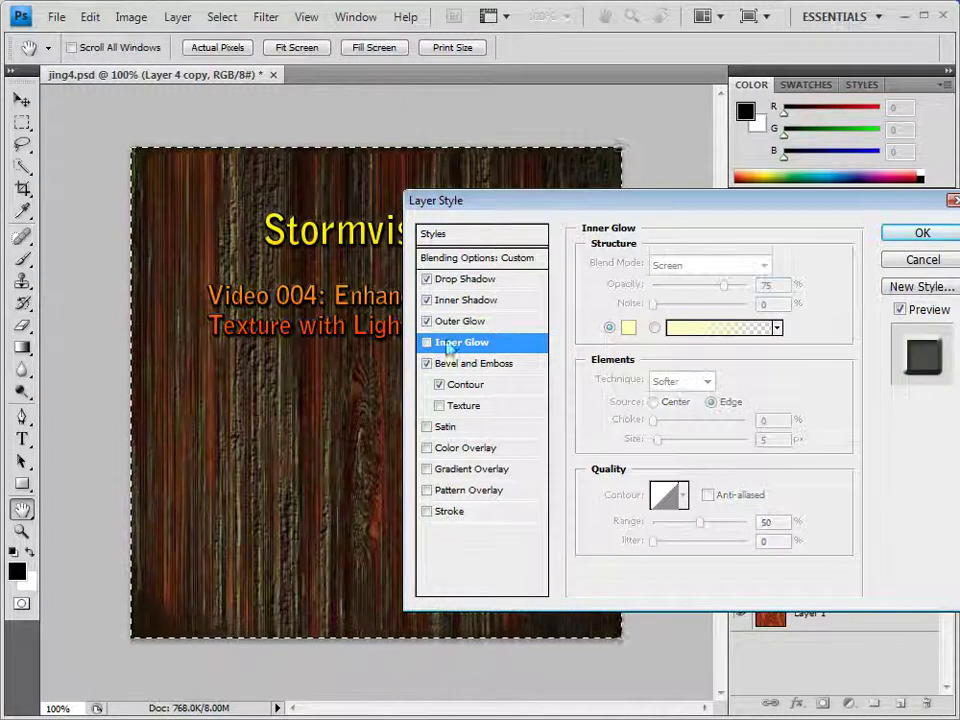
{"action": "left_click", "coordinate": [427, 321]}
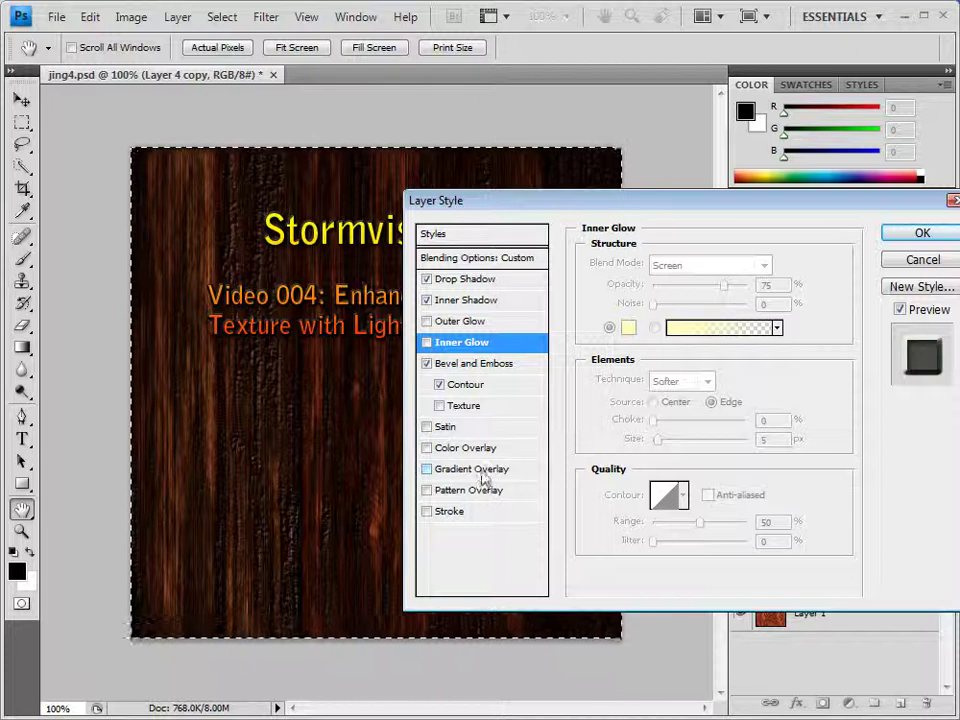
Step: Add a Stroke effect to Layer 4 copy and set its color to dark brown #250e09
{"action": "left_click", "coordinate": [427, 511]}
{"action": "left_click", "coordinate": [476, 515]}
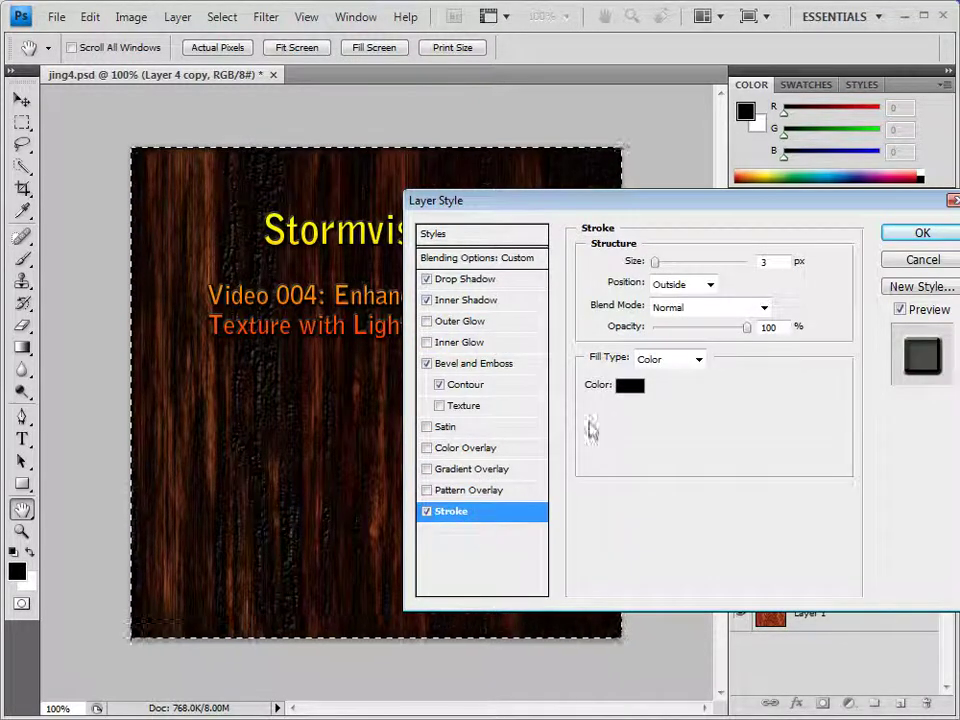
{"action": "left_click", "coordinate": [630, 387]}
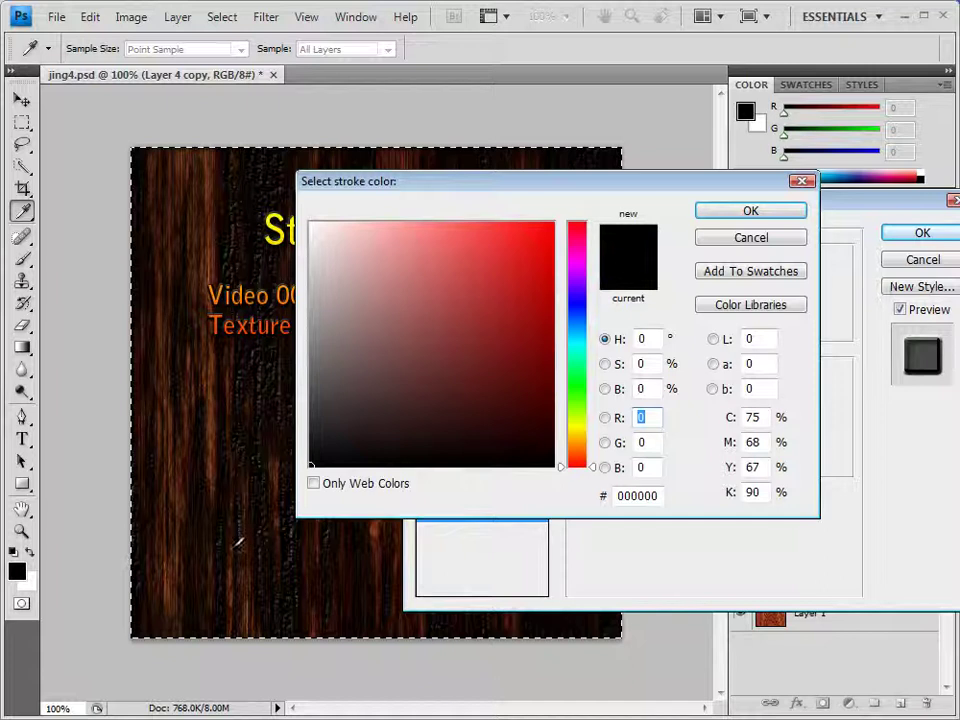
{"action": "left_click", "coordinate": [190, 550]}
{"action": "left_click", "coordinate": [491, 430]}
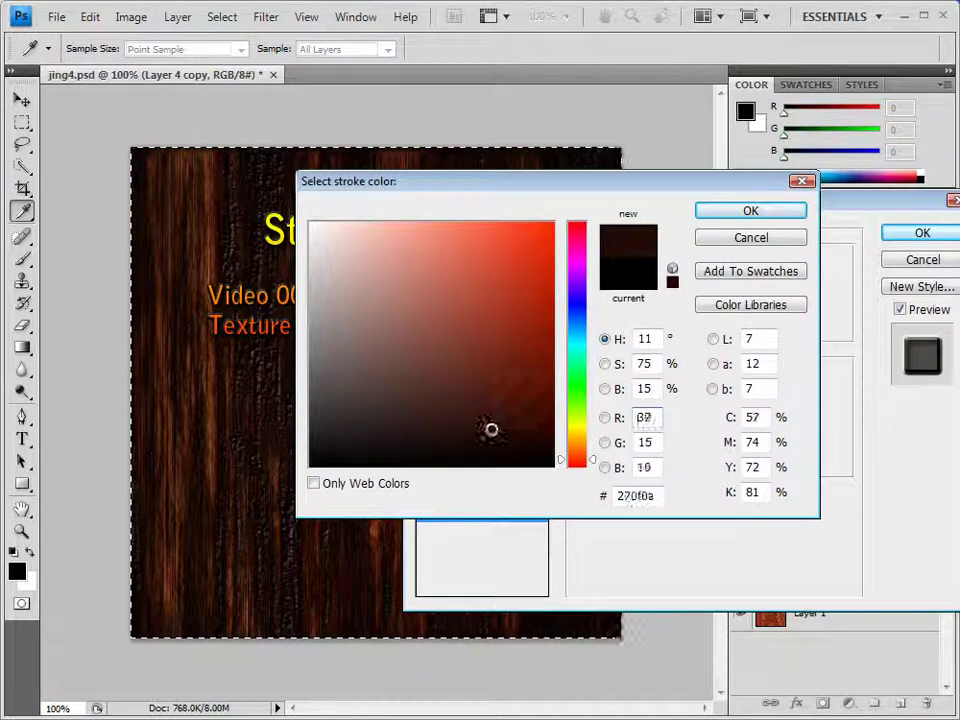
{"action": "left_click", "coordinate": [737, 237]}
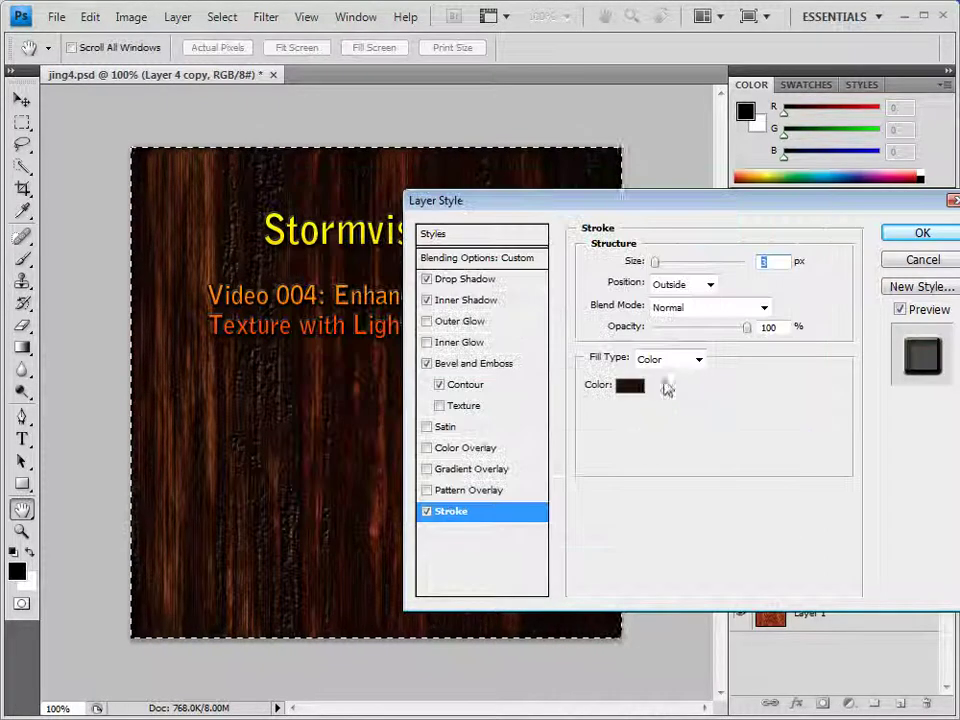
Step: Set the stroke's color to dark green #0b2509 and its opacity to 67%, and apply the layer style
{"action": "left_click", "coordinate": [630, 390]}
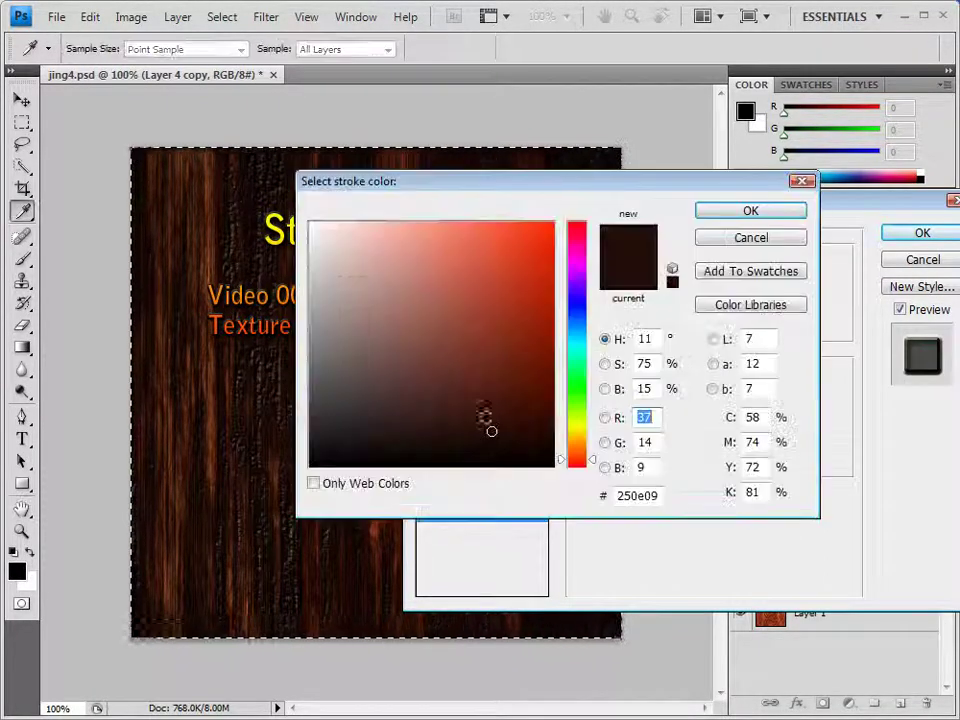
{"action": "left_click", "coordinate": [578, 389]}
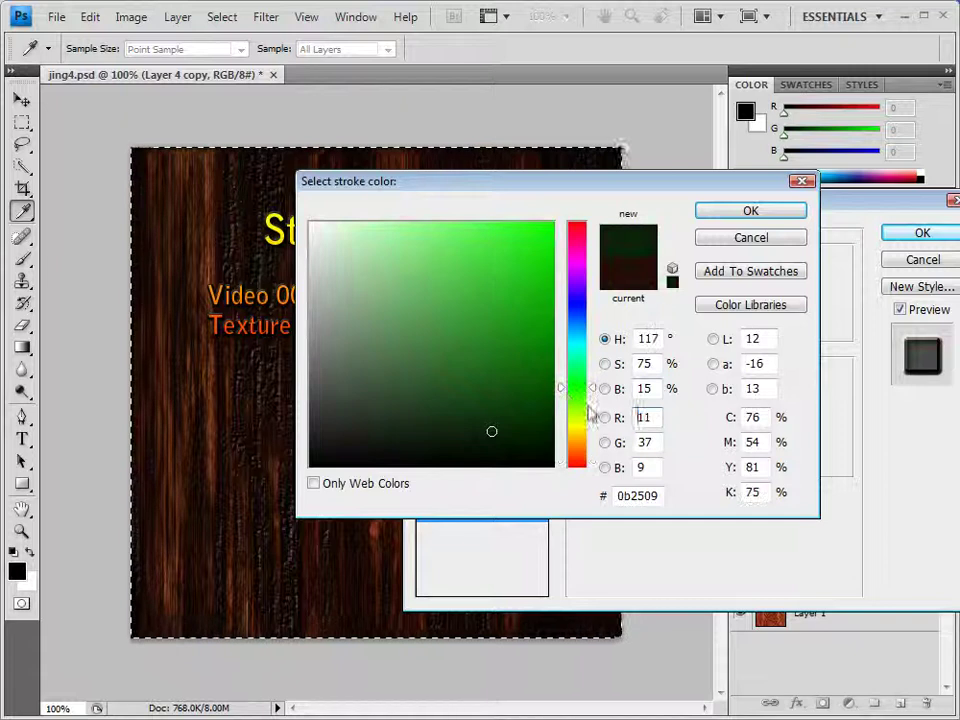
{"action": "left_click", "coordinate": [749, 213]}
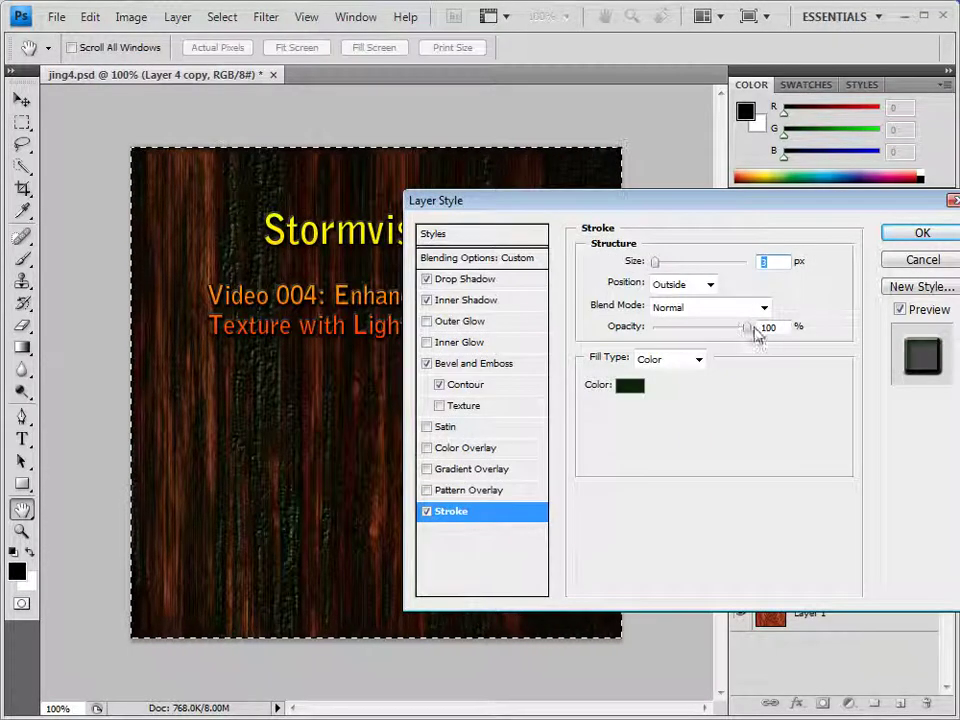
{"action": "left_click_drag", "start_coordinate": [754, 332], "coordinate": [728, 331]}
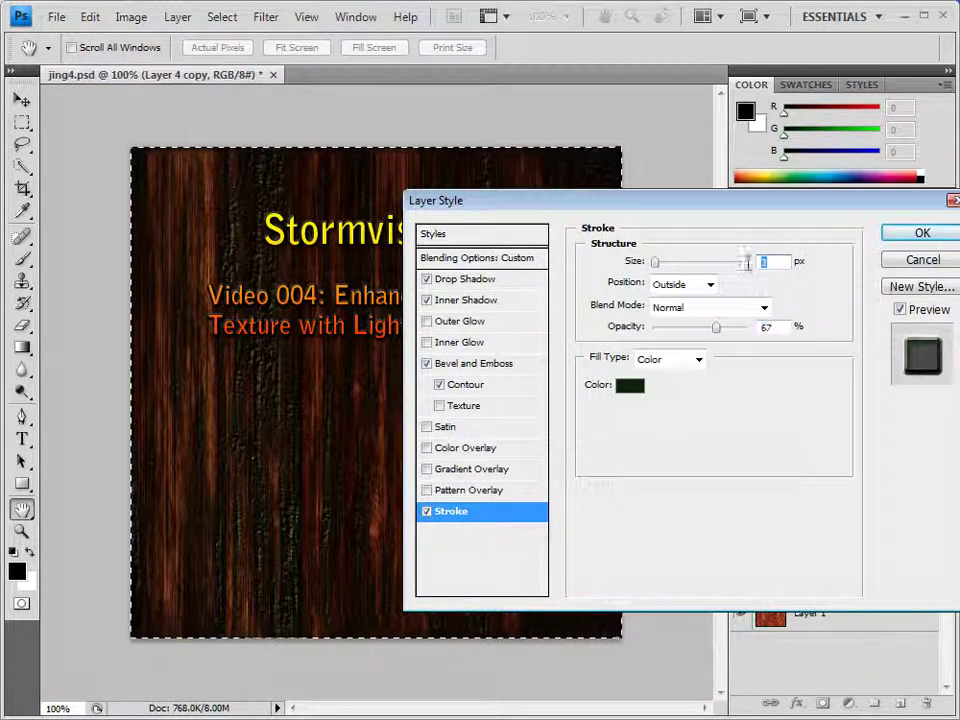
{"action": "left_click", "coordinate": [920, 231]}
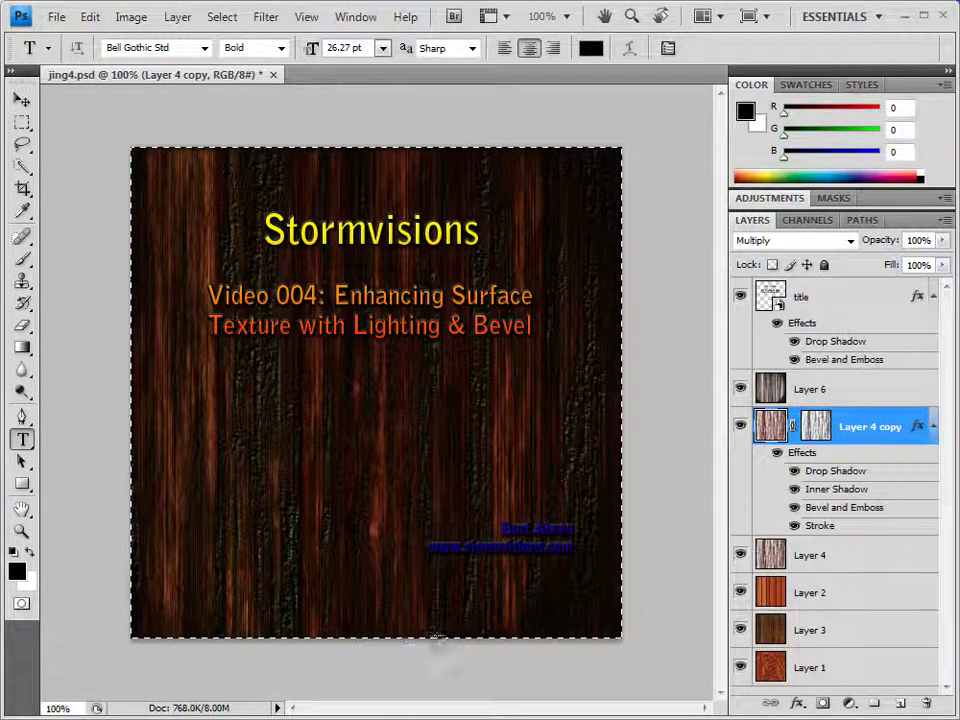